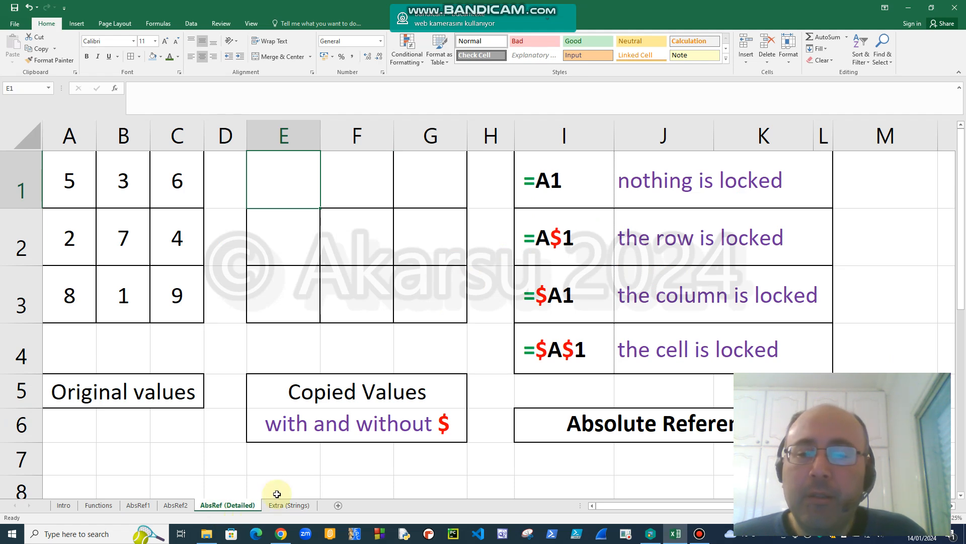
Open the Intro sheet and select whole columns one at a time: C, E, G, C again and A.
left_click(64, 506)
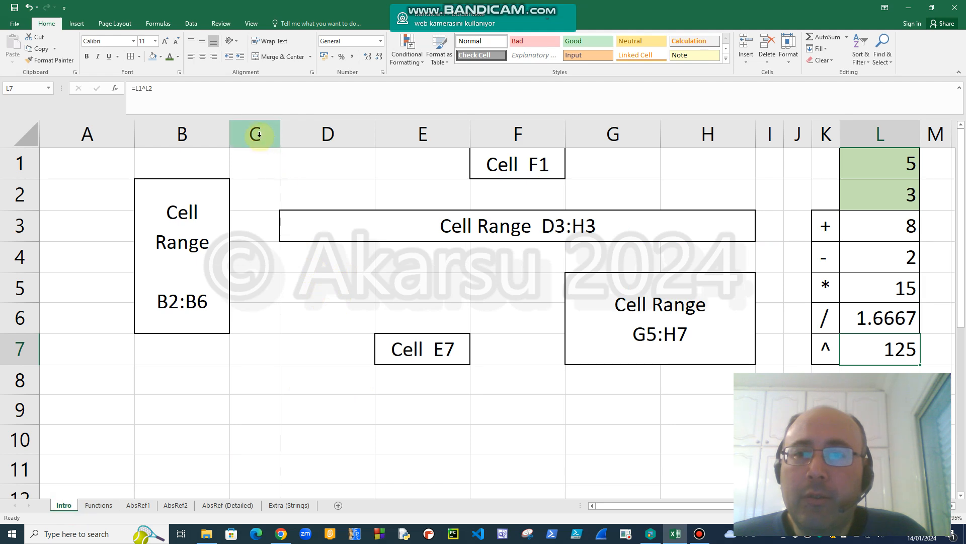
left_click(258, 134)
left_click(425, 134)
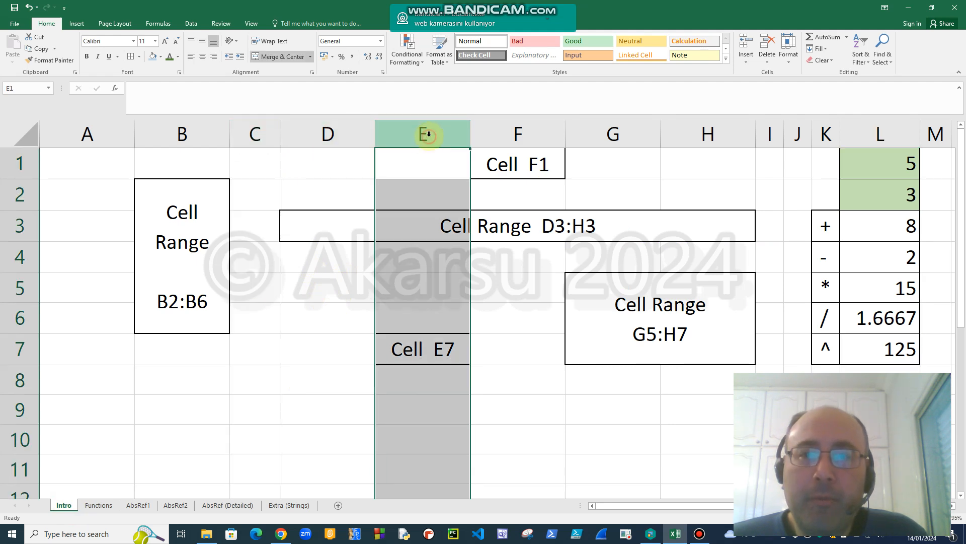
left_click(597, 134)
left_click(257, 134)
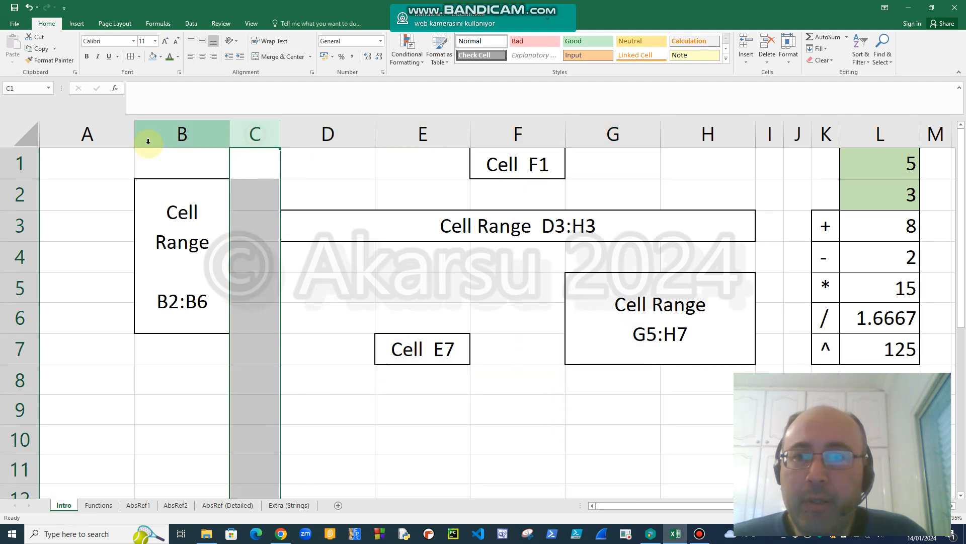
left_click(93, 134)
Select row 3, row 5, and column C together with row 5, ending on their intersection, cell C5.
left_click(18, 224)
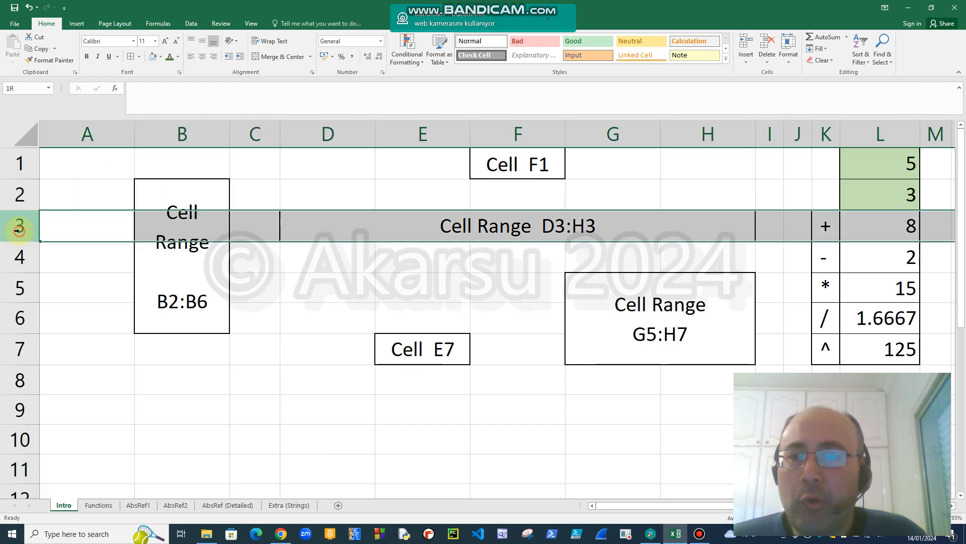
left_click(22, 293)
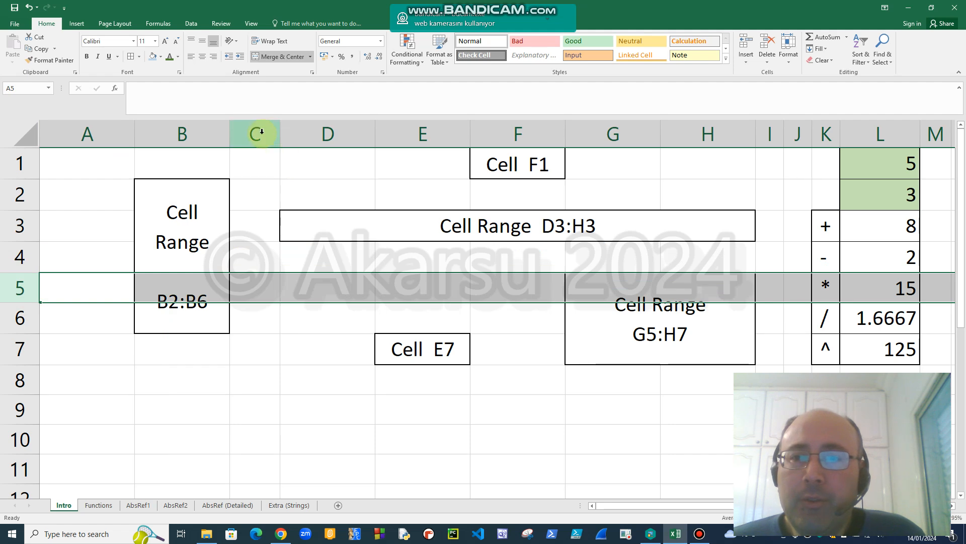
left_click(262, 131, "ctrl")
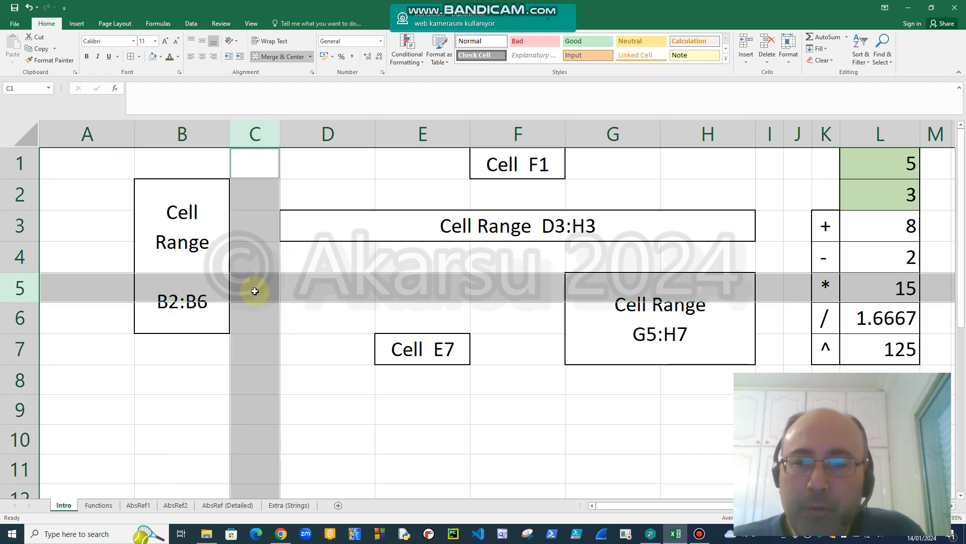
left_click(254, 291)
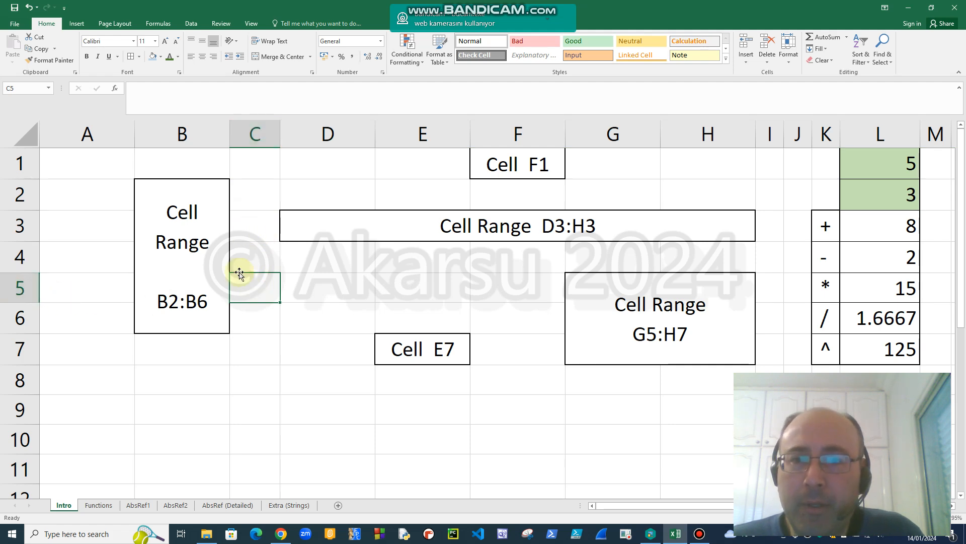
Select cells F1 and E7 individually, the merged range B2:B6, and the block D4:E6.
left_click(523, 164)
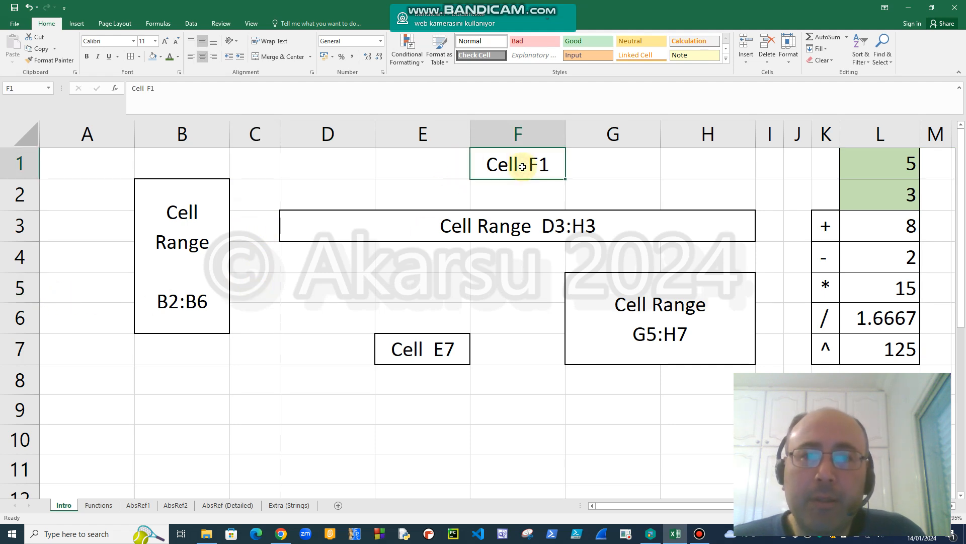
left_click(443, 352)
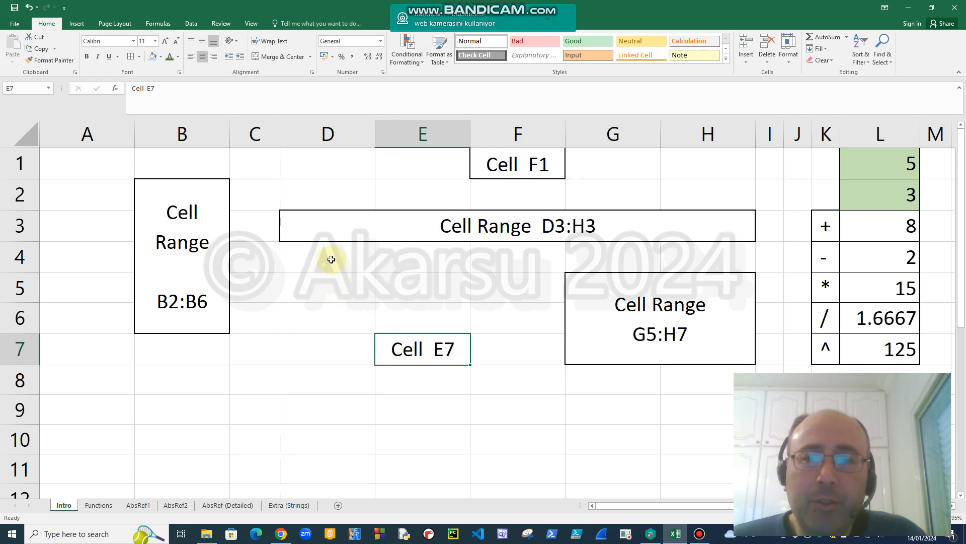
left_click(195, 210)
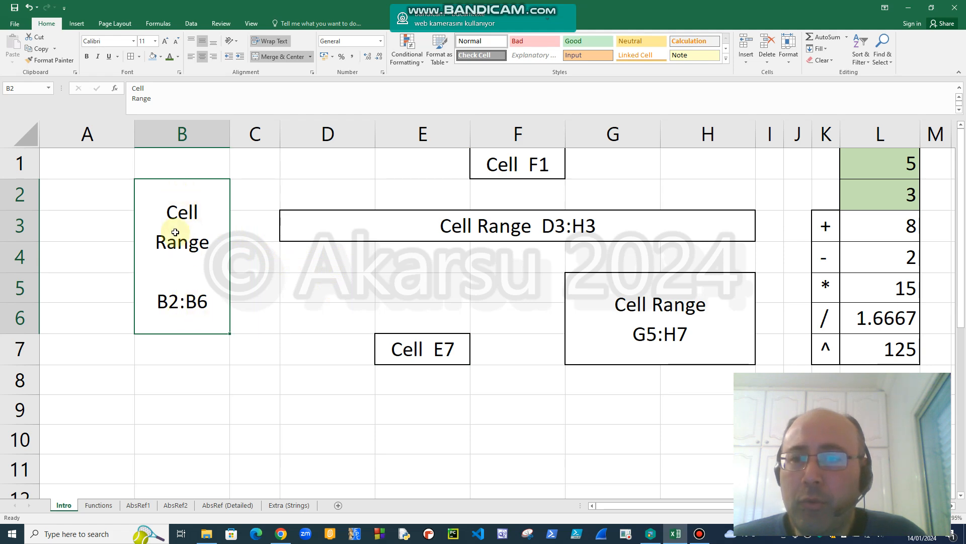
left_click_drag(314, 257, 436, 309)
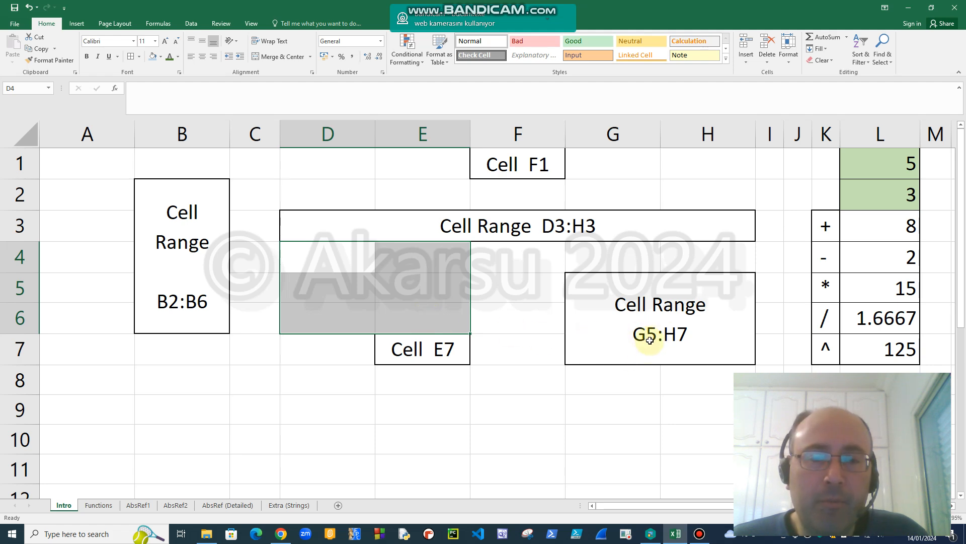
Enter the number 3 in cell D9 and 4 in cell E9.
left_click(619, 399)
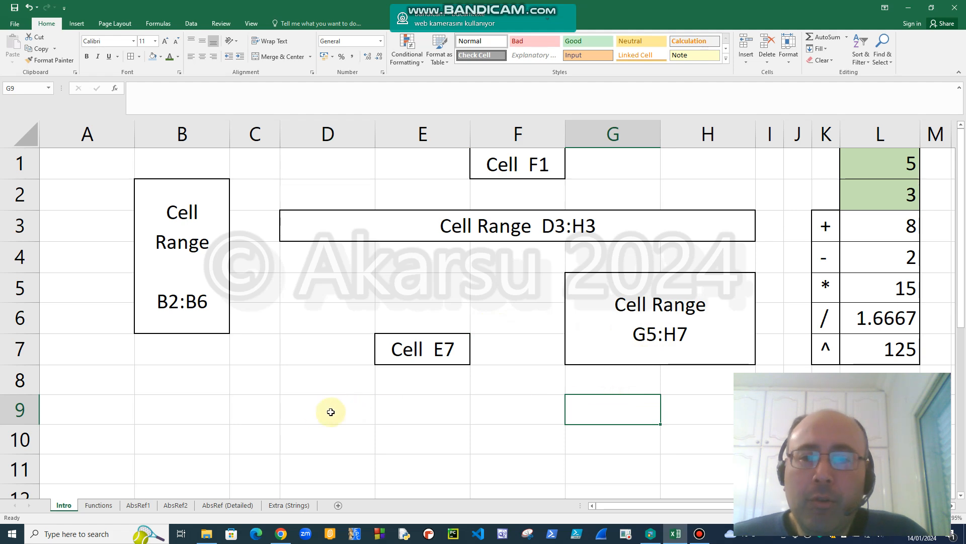
left_click(310, 413)
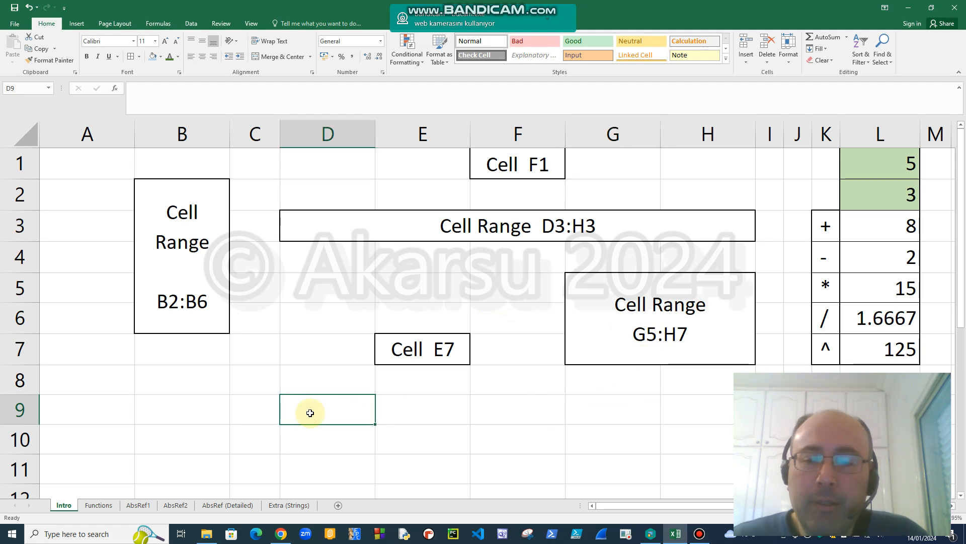
type("3")
key("Tab")
type("4")
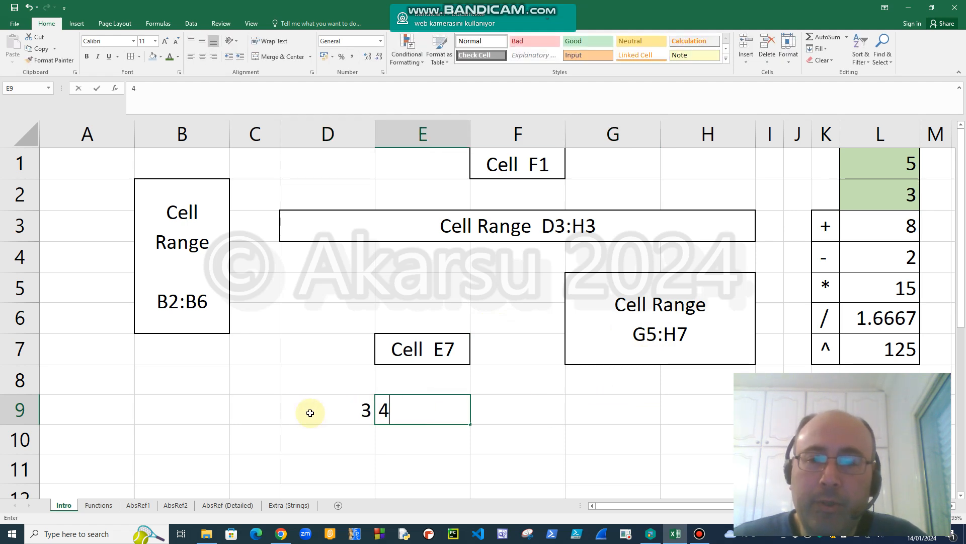
key("Tab")
Enter the text "sd" in cell D10 and move on to cell F10.
key("Down")
key("Left")
key("Left")
type("sd")
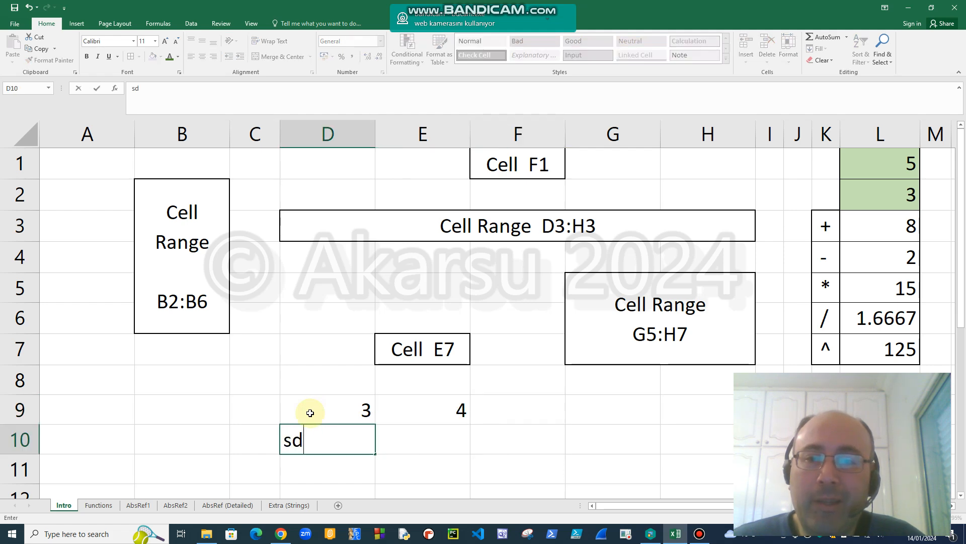
key("Tab")
key("Tab")
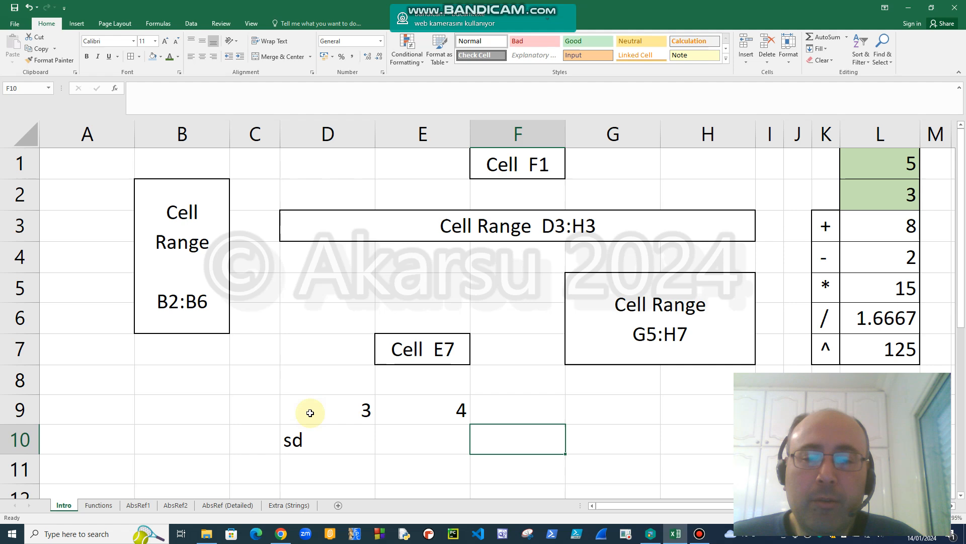
Try entering d9 in cell F10 without an equals sign, and clear the cell.
type("=")
key("BackSpace")
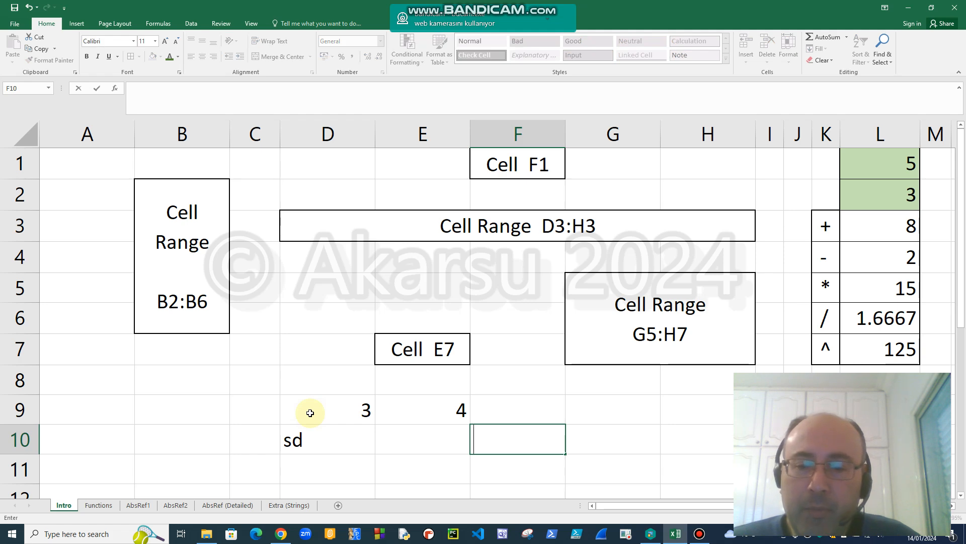
type("d9")
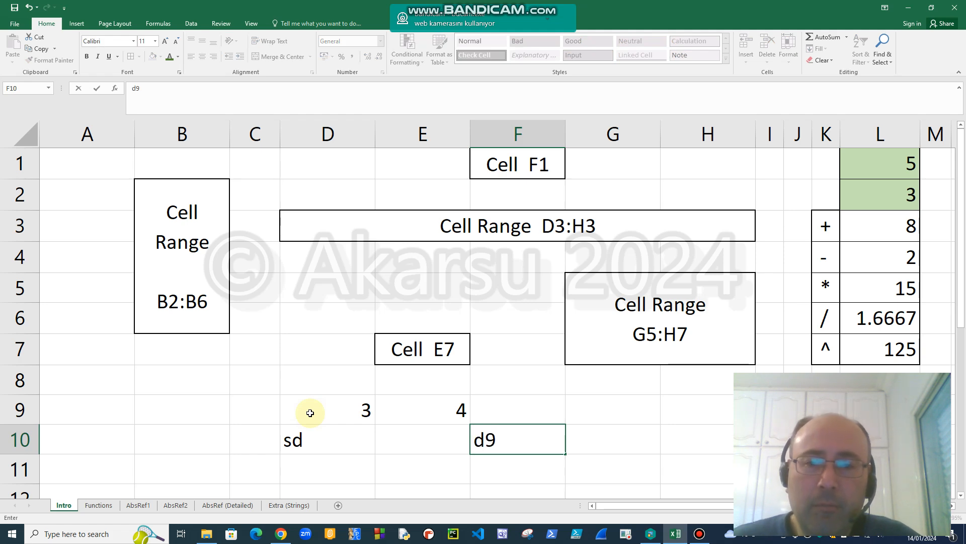
key("Return")
key("Up")
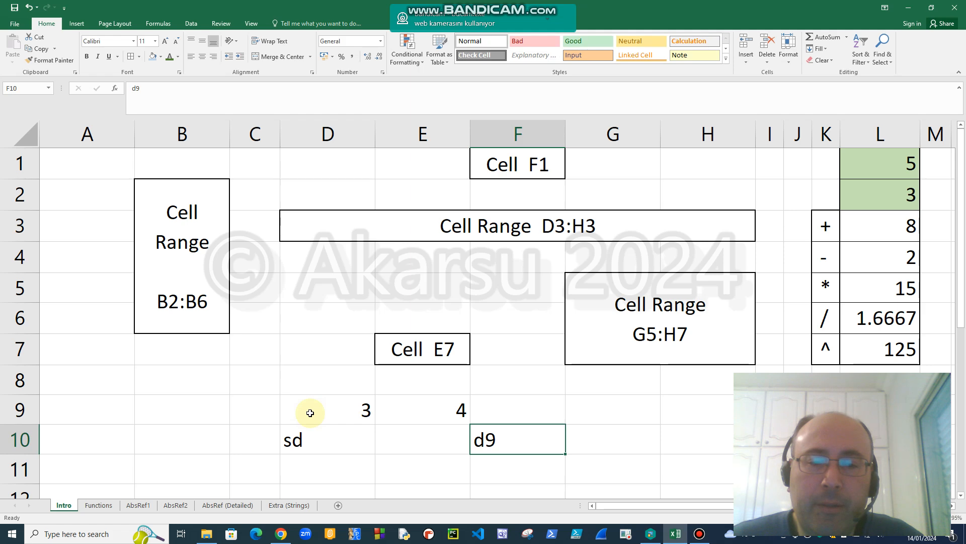
key("Delete")
Enter the formula =d9 in cell F10 to reference cell D9.
type("=")
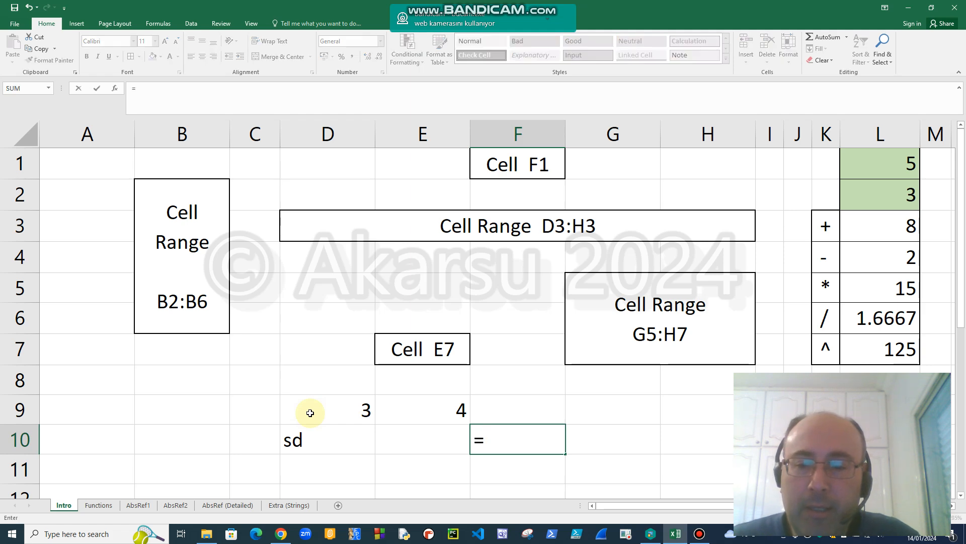
type("d9")
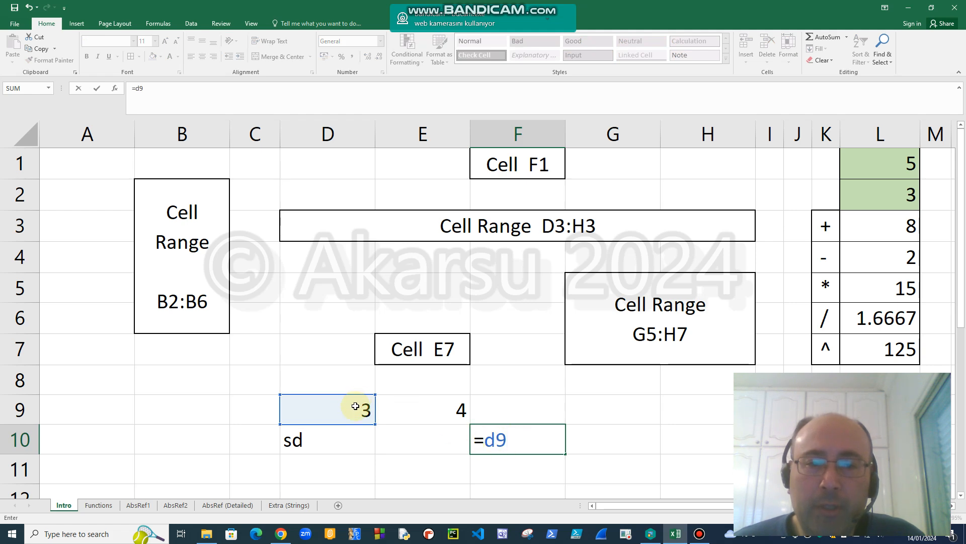
key("Return")
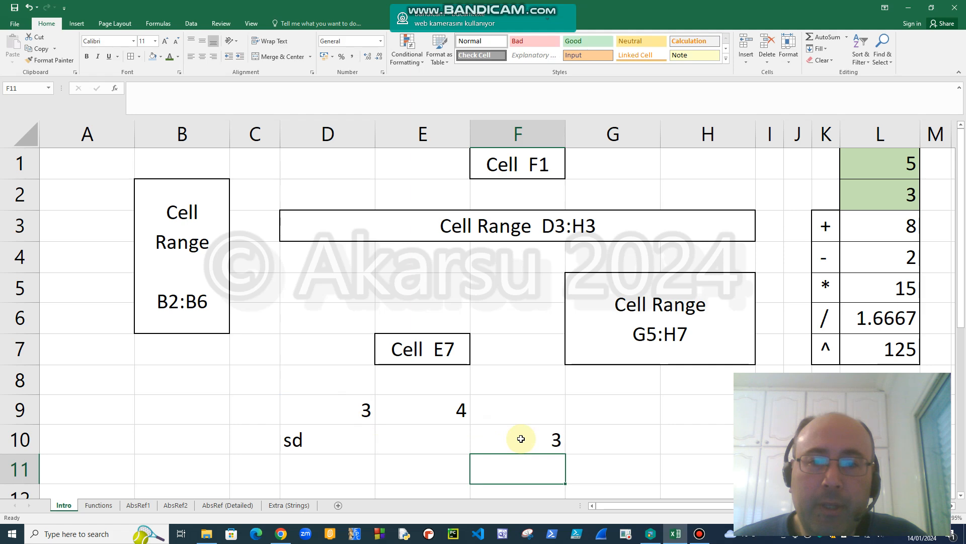
Extend the formula in cell F10 to =D9+5.
double_click(521, 439)
type("+")
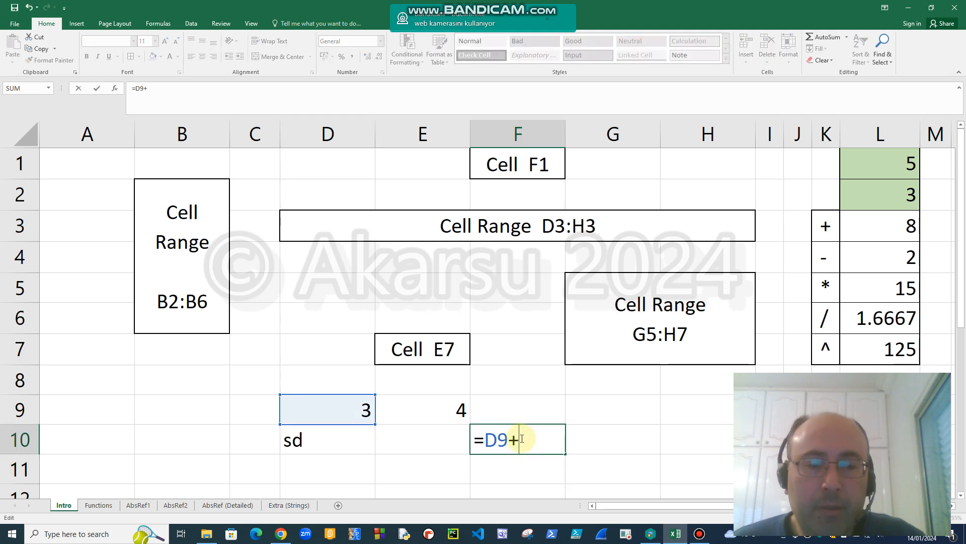
type("5")
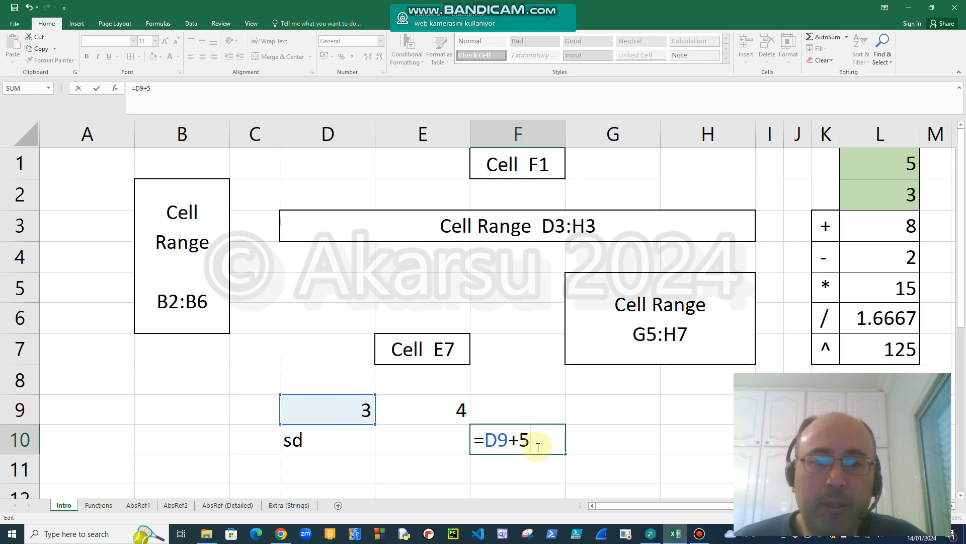
key("Return")
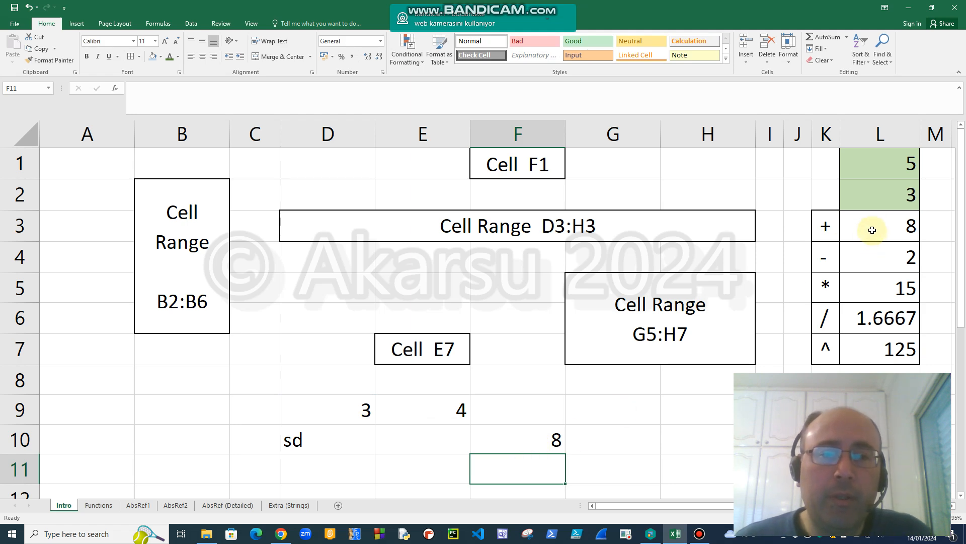
Examine the addition, subtraction, multiplication, division and power formulas in cells L3 to L7 without changing them.
left_click(872, 230)
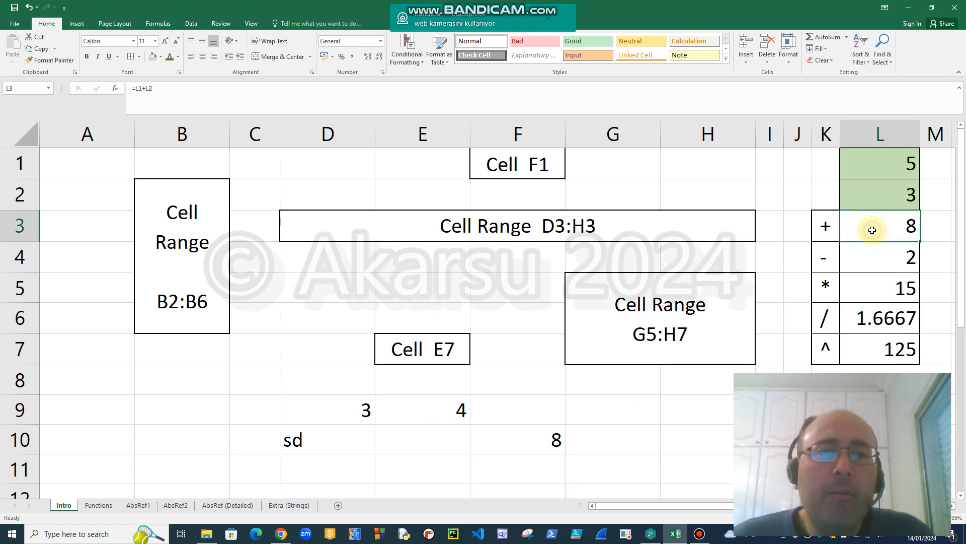
double_click(872, 230)
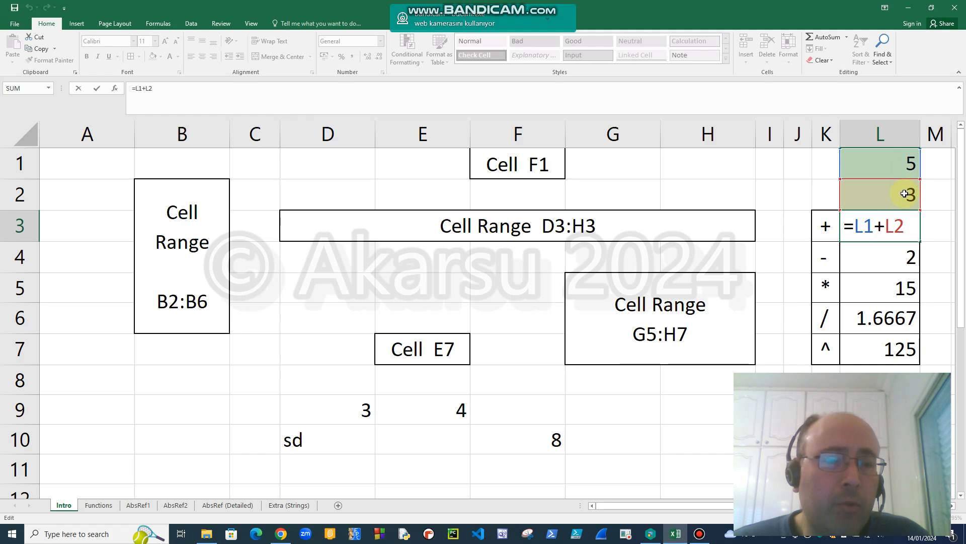
key("Return")
double_click(901, 259)
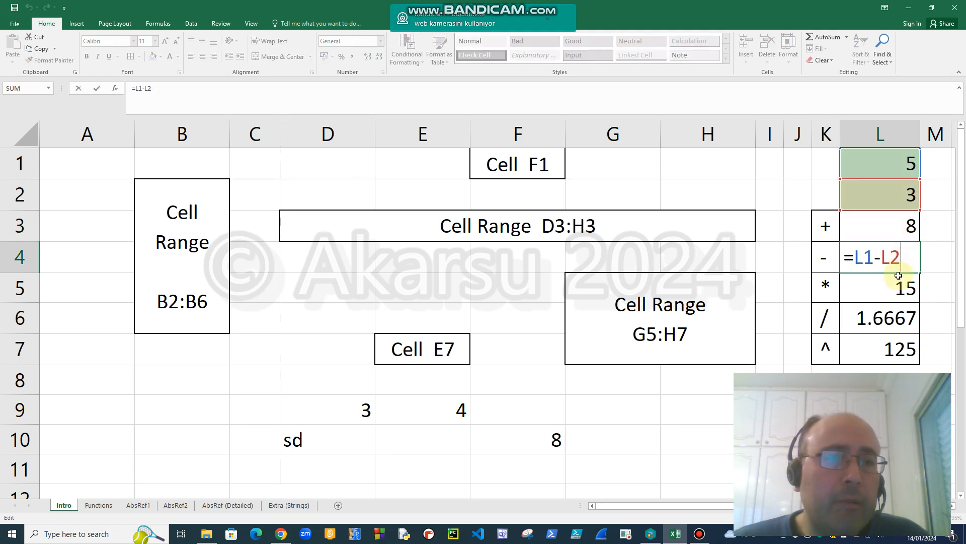
key("Escape")
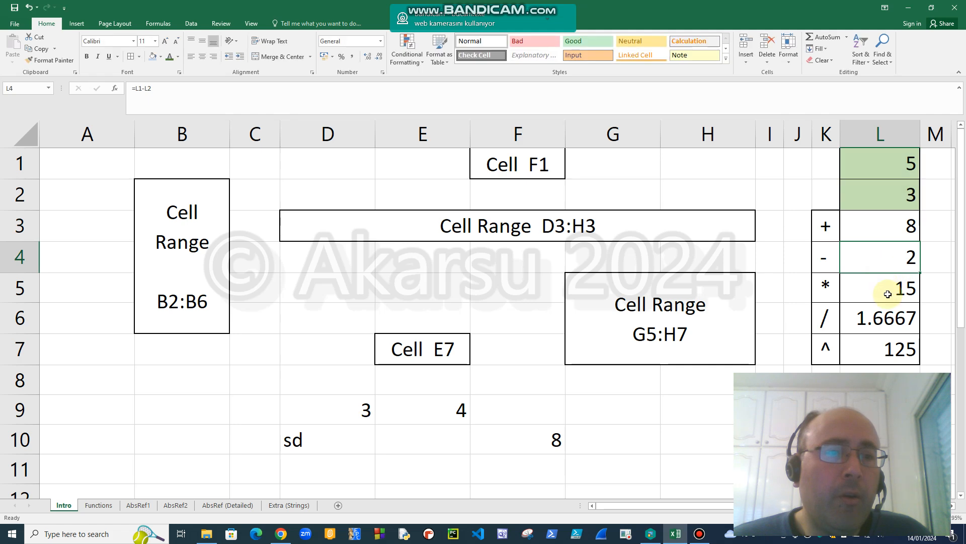
double_click(888, 294)
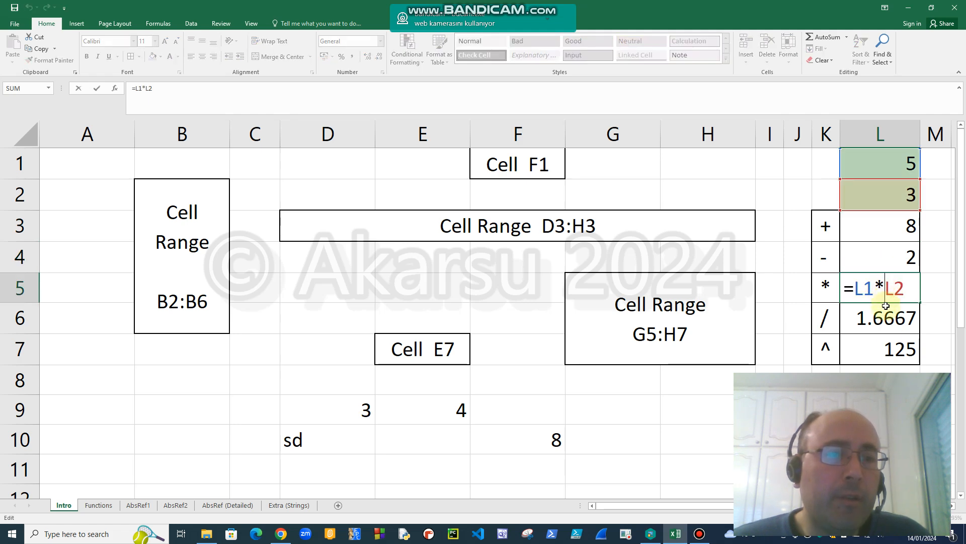
key("Escape")
double_click(890, 322)
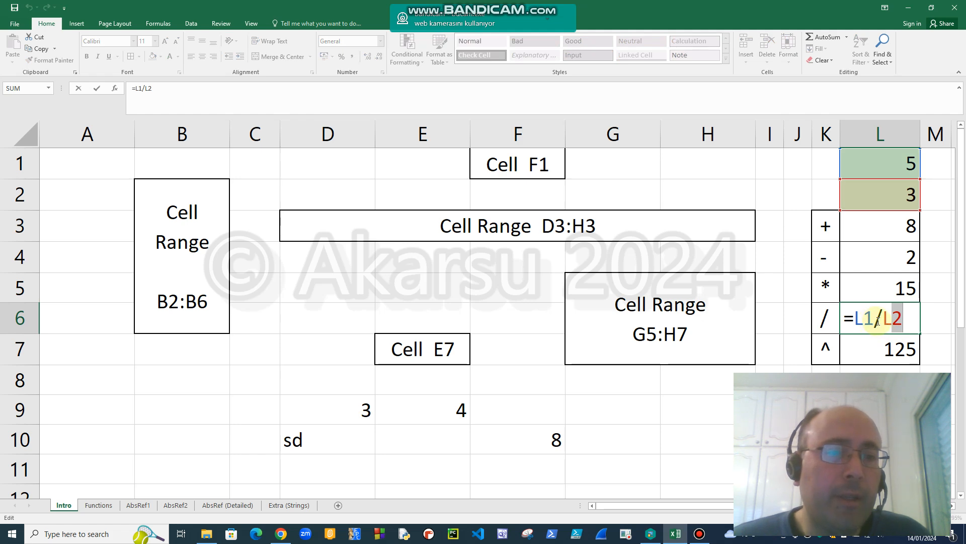
key("Escape")
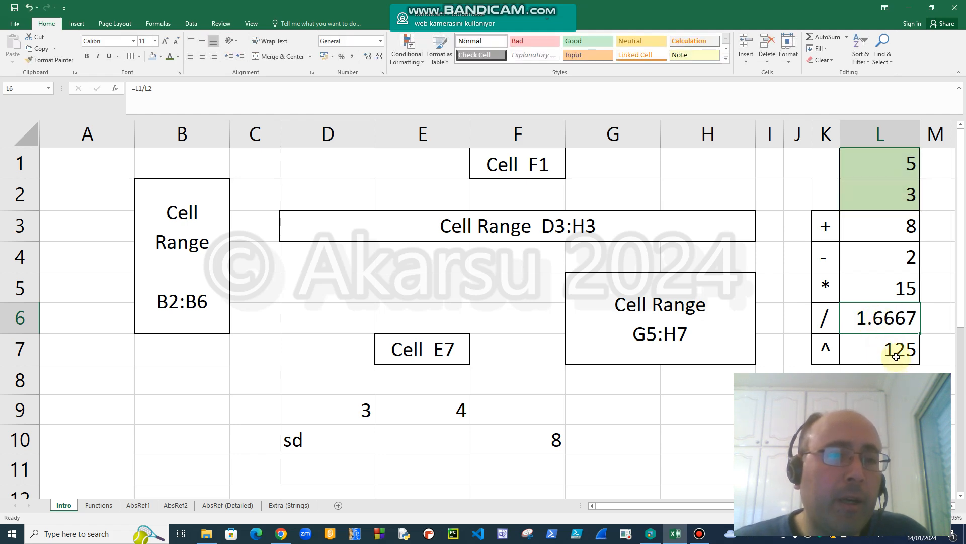
double_click(894, 352)
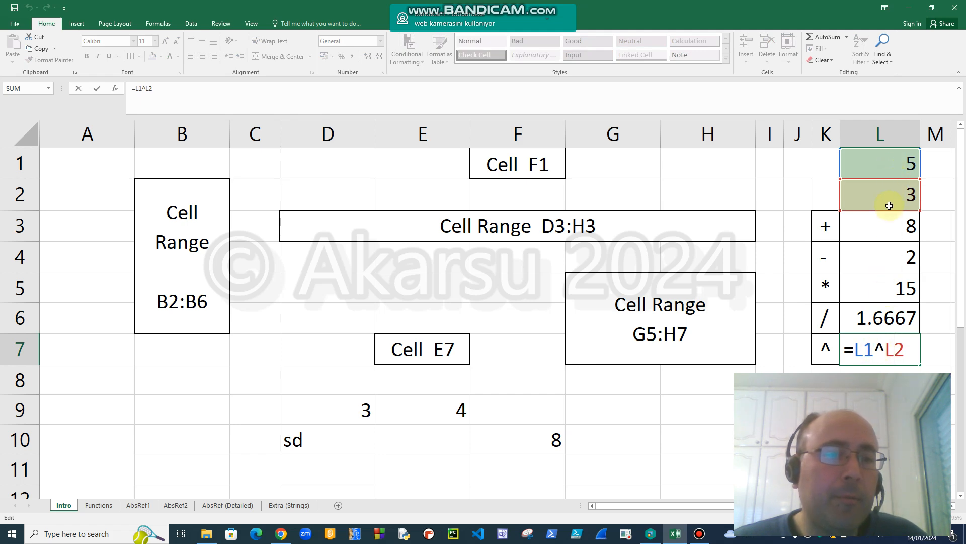
key("ctrl+Return")
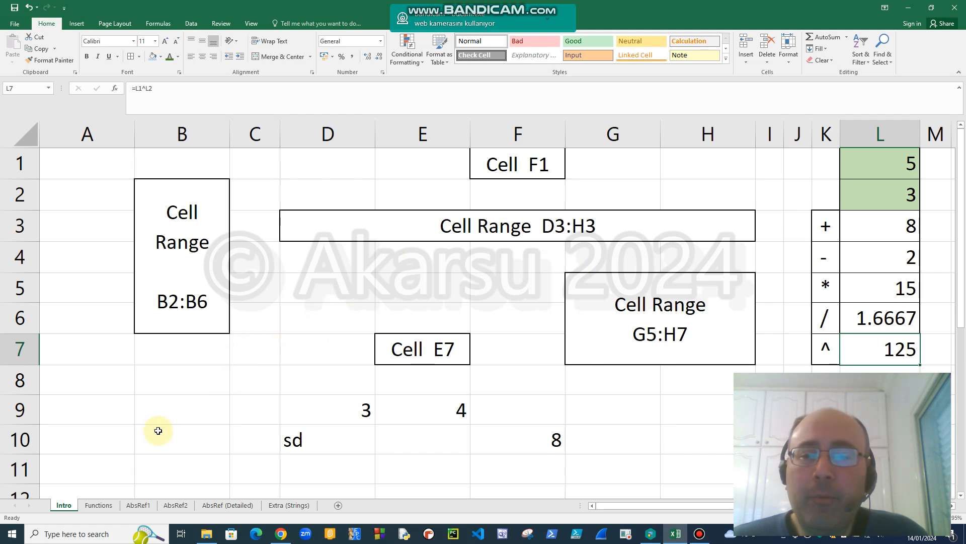
Open the Functions sheet.
left_click(100, 505)
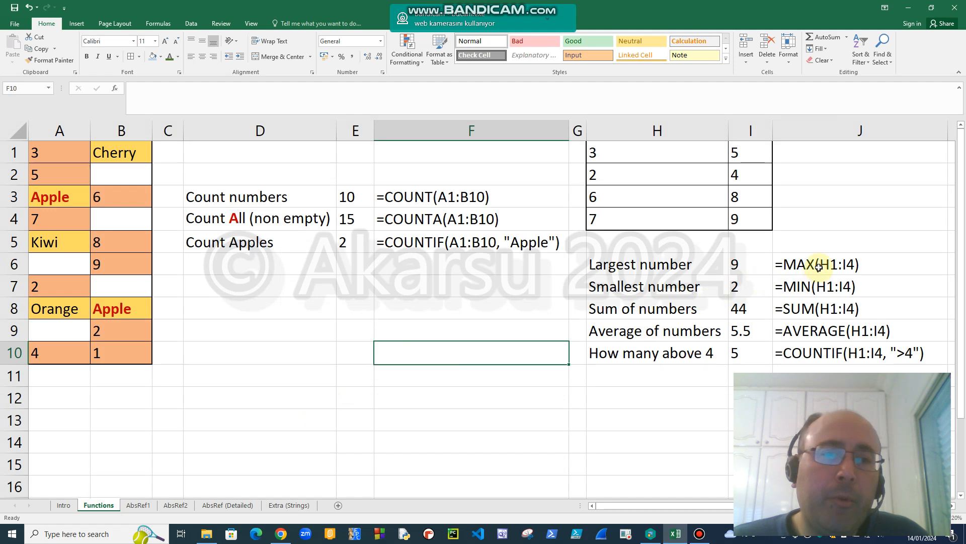
Select the range H1:I4, then examine the MAX, MIN, SUM, AVERAGE and COUNTIF formulas in cells J6 to J10.
left_click(683, 152)
left_click_drag(683, 172, 738, 218)
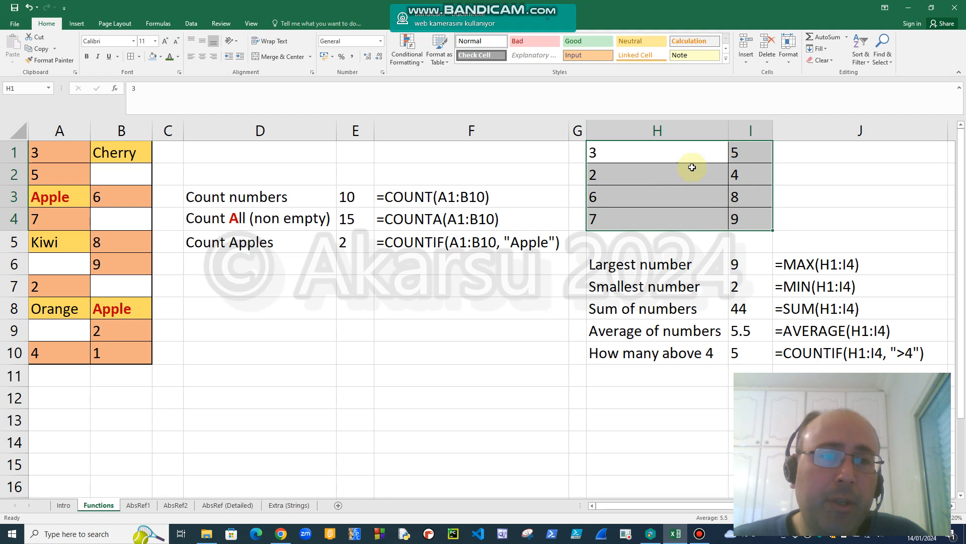
left_click(799, 267)
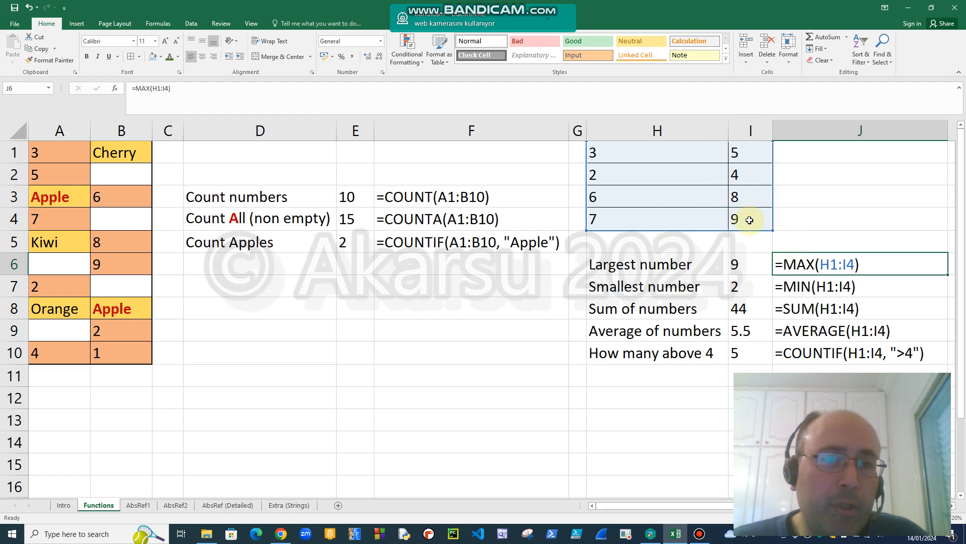
left_click(809, 291)
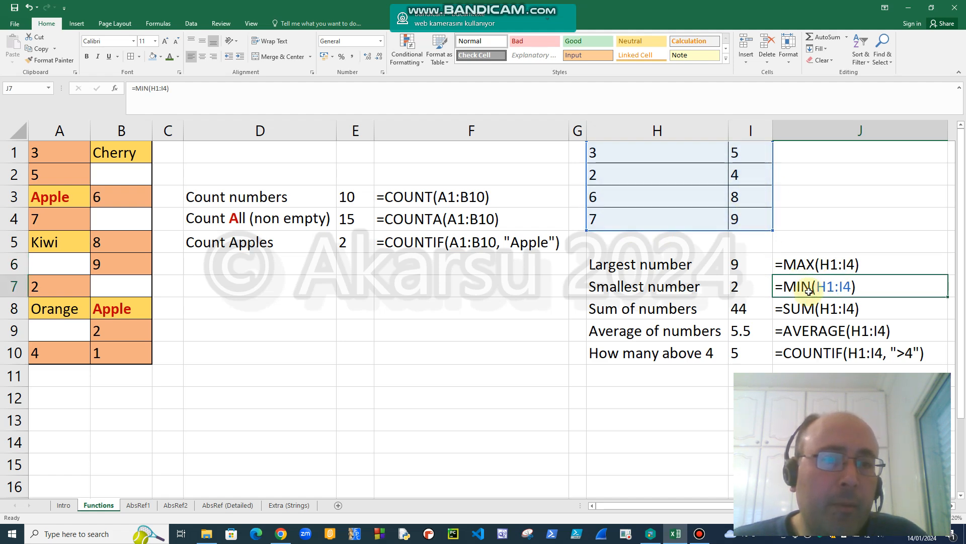
left_click(808, 308)
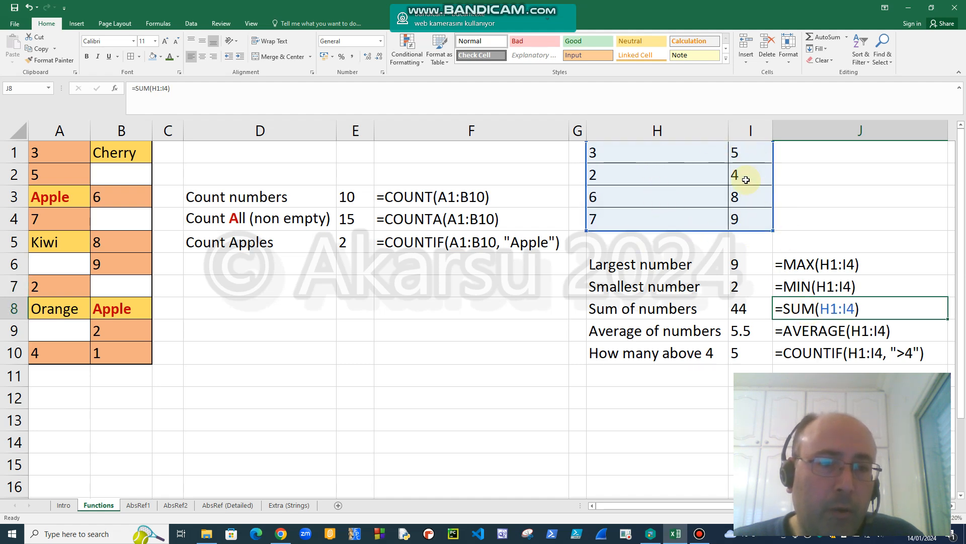
left_click(842, 340)
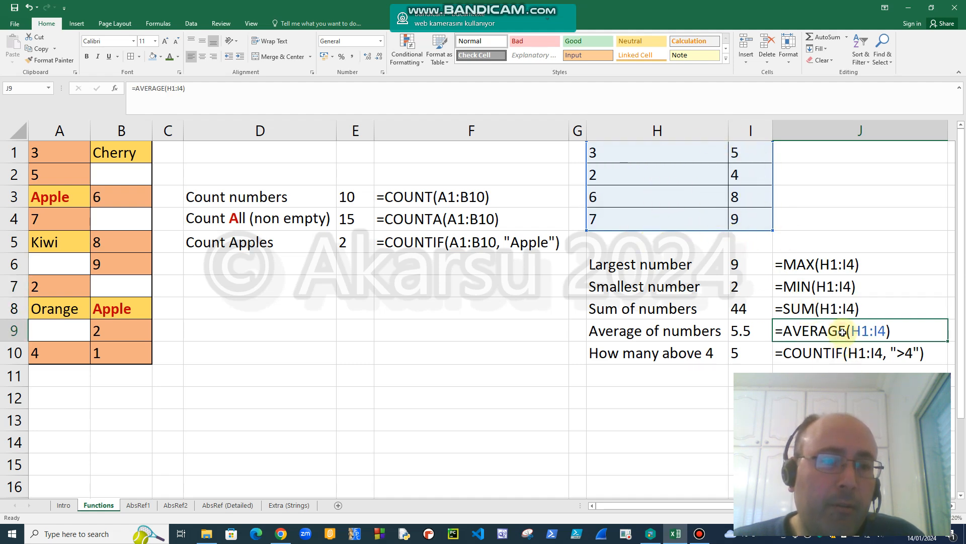
left_click(834, 356)
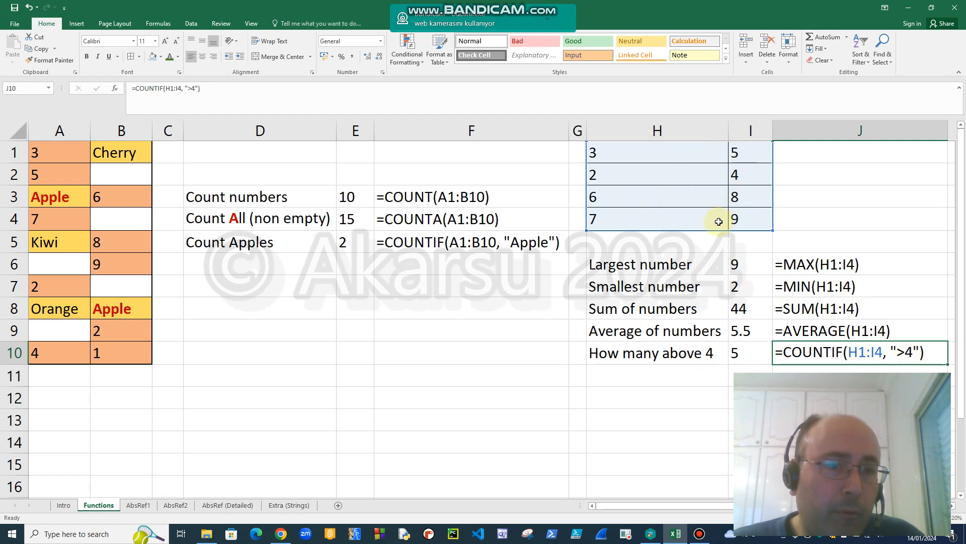
Examine the COUNTIF, COUNTA and COUNT formulas for the range A1:B10 in cells F5, F4 and F3.
left_click(438, 243)
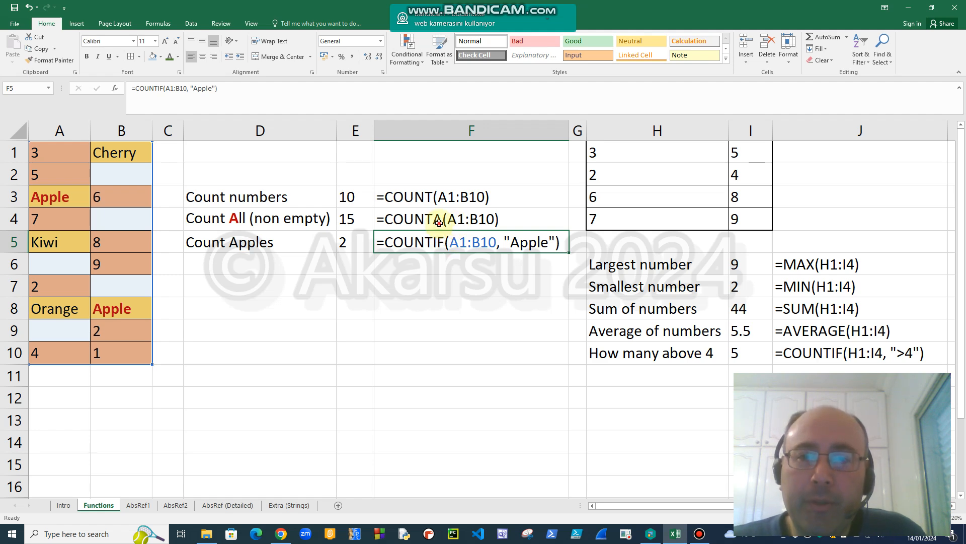
left_click(439, 223)
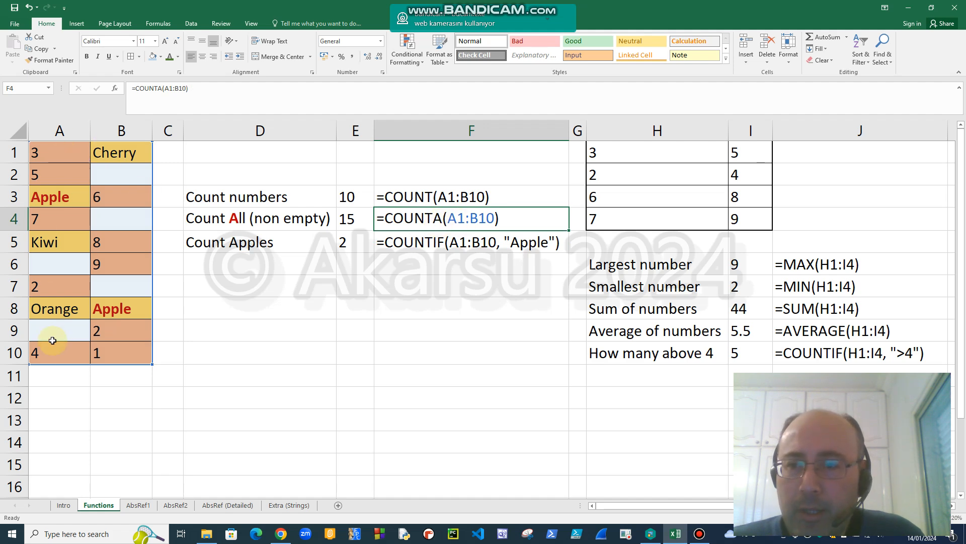
left_click(451, 197)
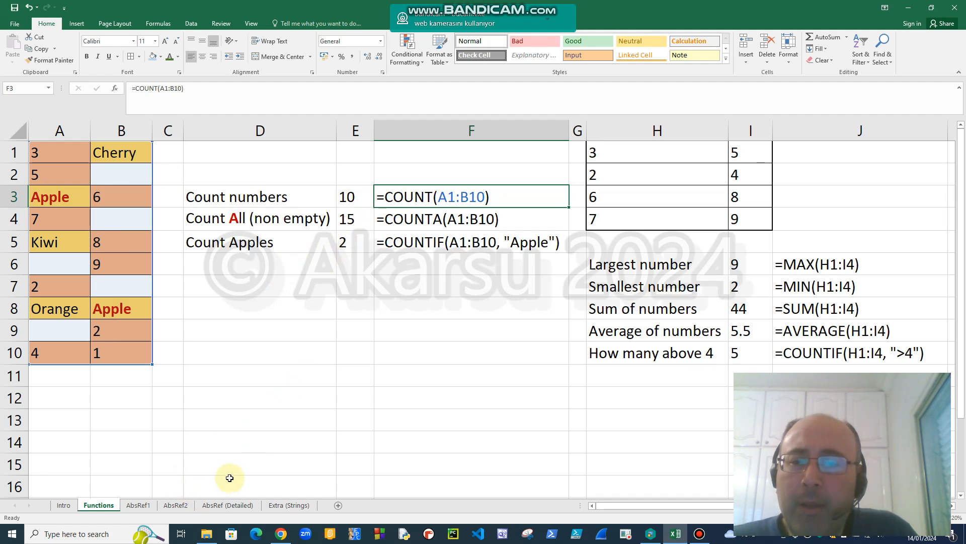
Open the AbsRef1 sheet and inspect the IF formula in cell C2 without changing it.
left_click(138, 505)
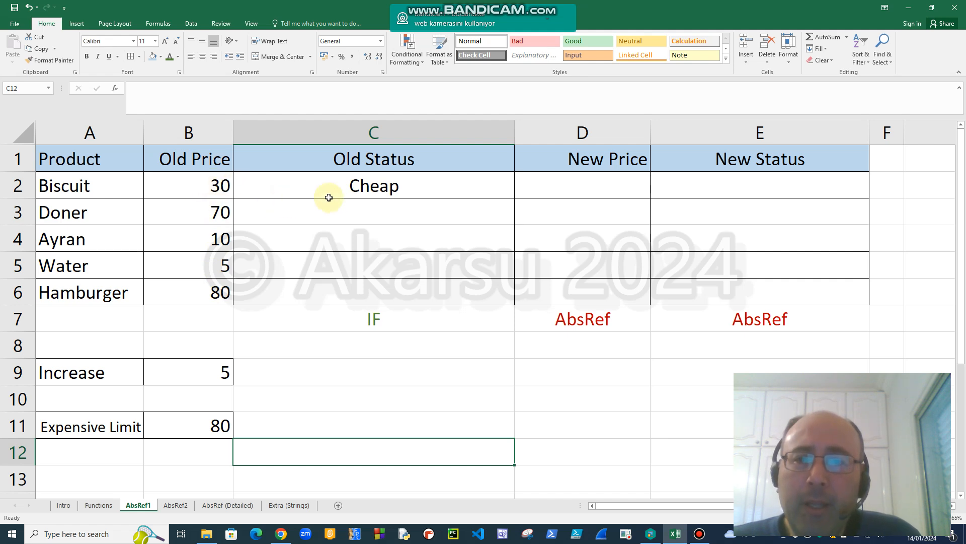
double_click(375, 187)
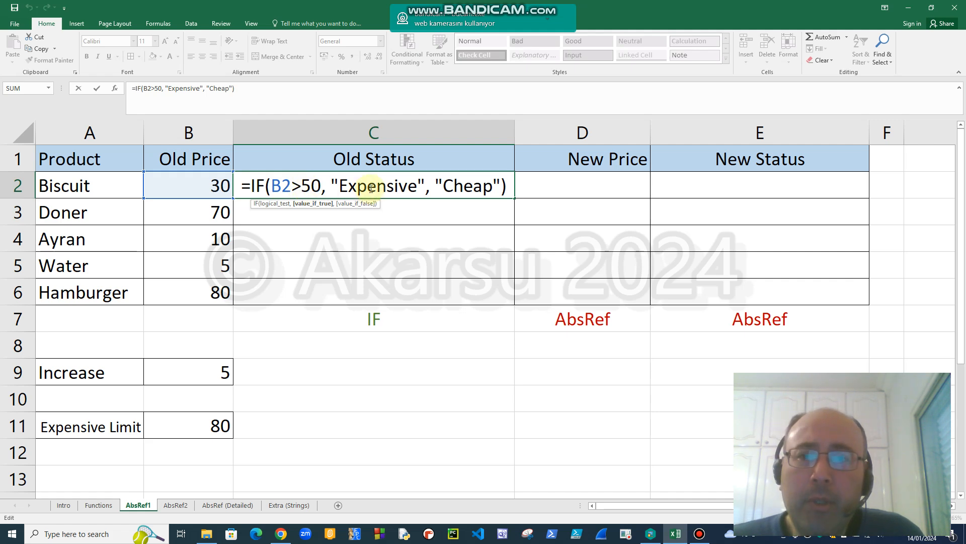
key("Return")
left_click(438, 190)
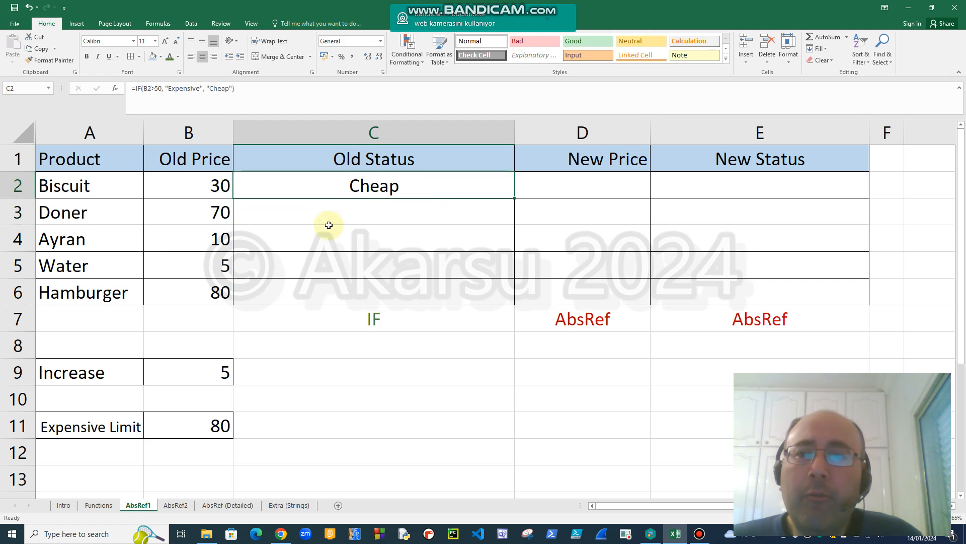
Copy the IF formula from cell C2 down through cell C6 to fill the Old Status column for all products.
left_click(108, 217)
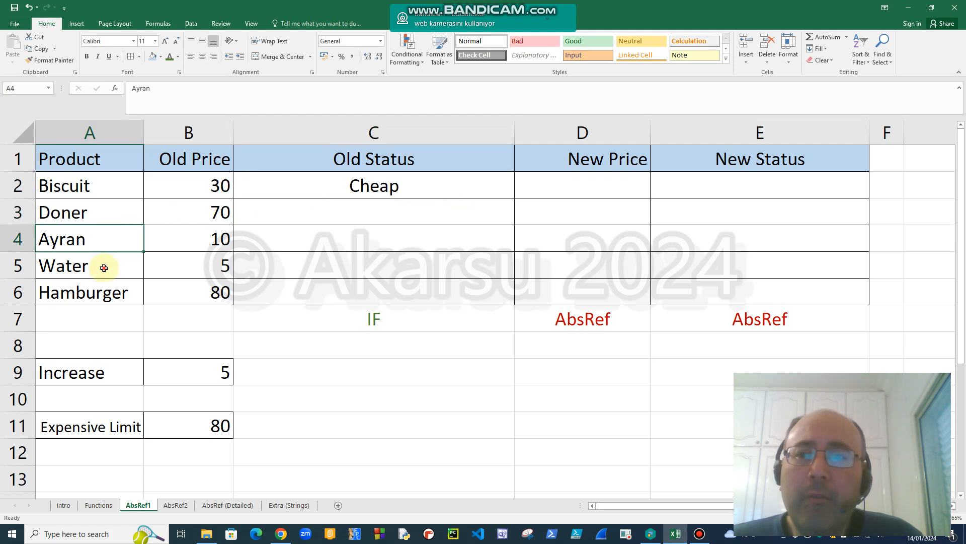
left_click(400, 186)
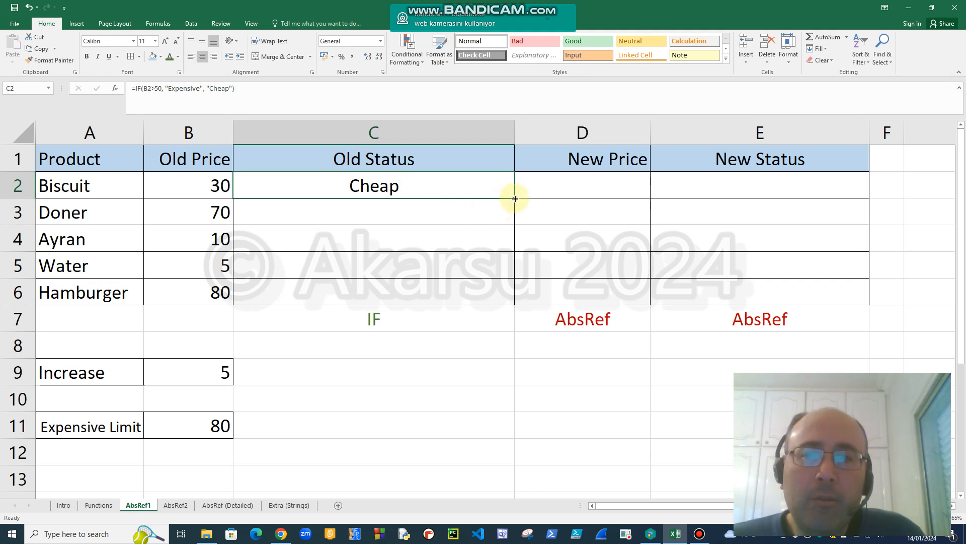
left_click_drag(515, 198, 507, 300)
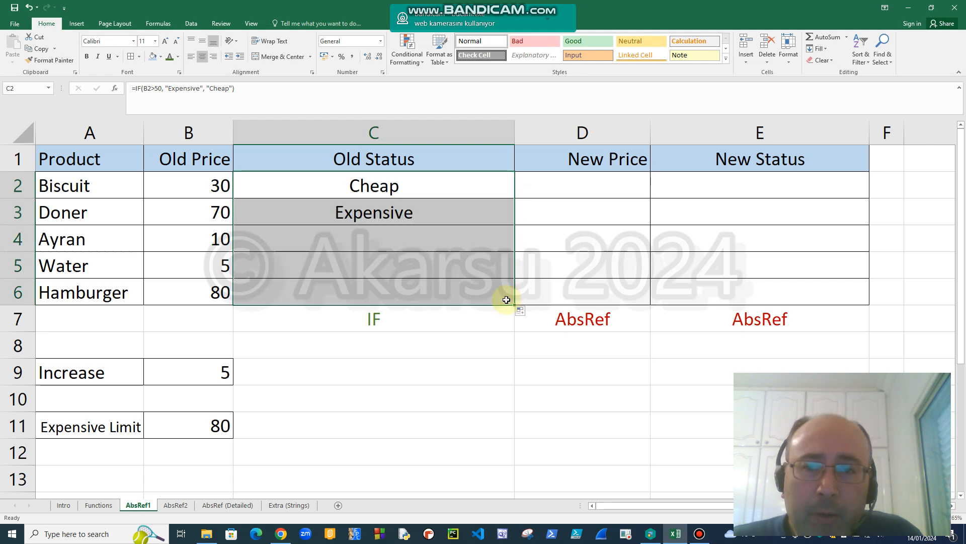
Check the filled statuses against the old prices in cells B3 to B6.
left_click(263, 217)
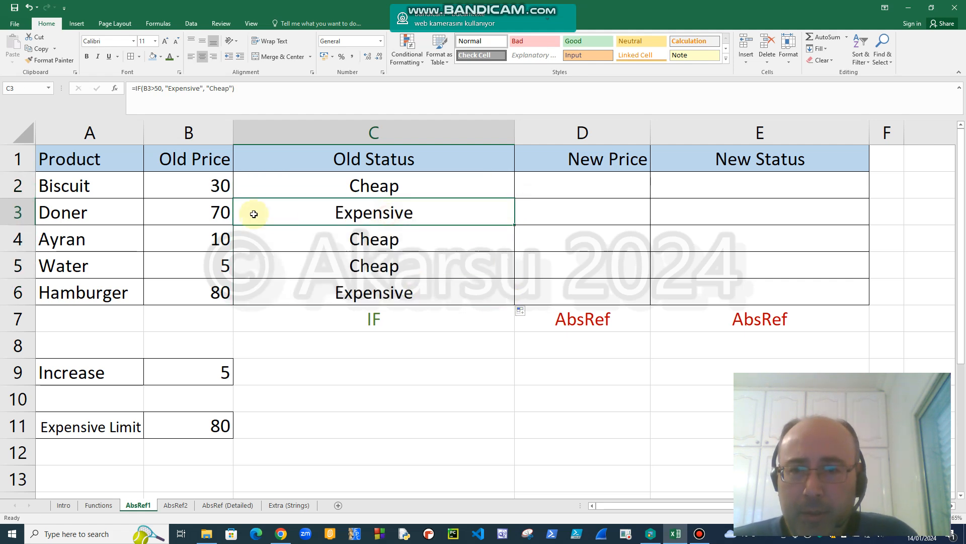
left_click(218, 215)
left_click(215, 293)
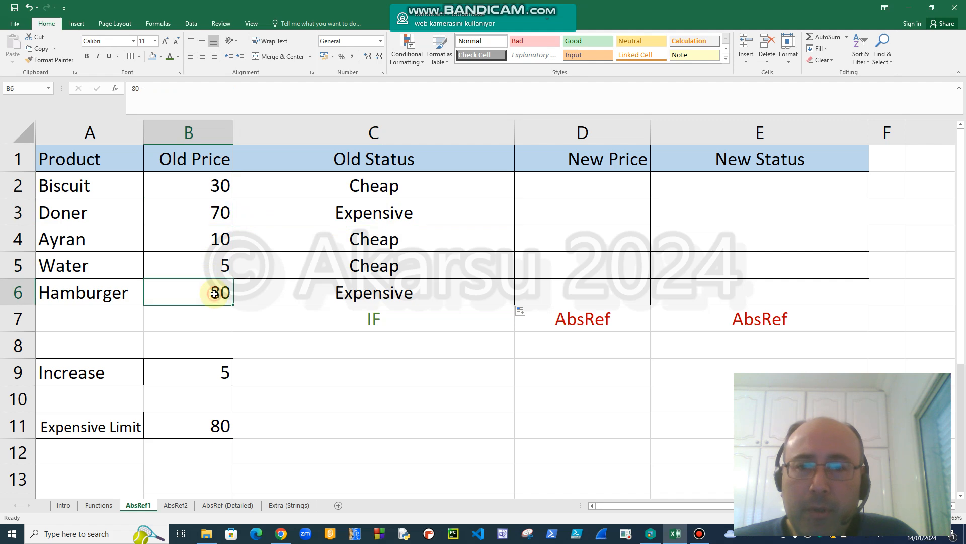
left_click(222, 263)
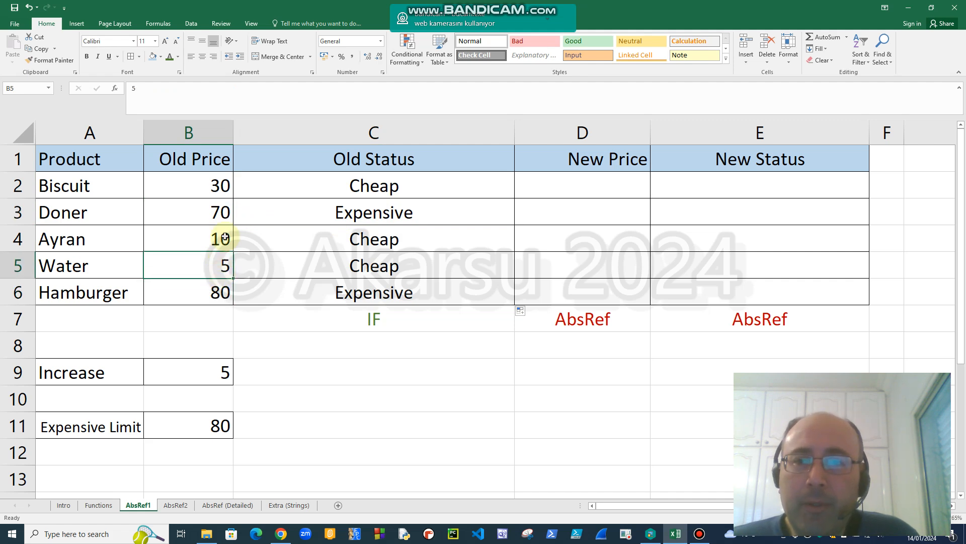
left_click(224, 239)
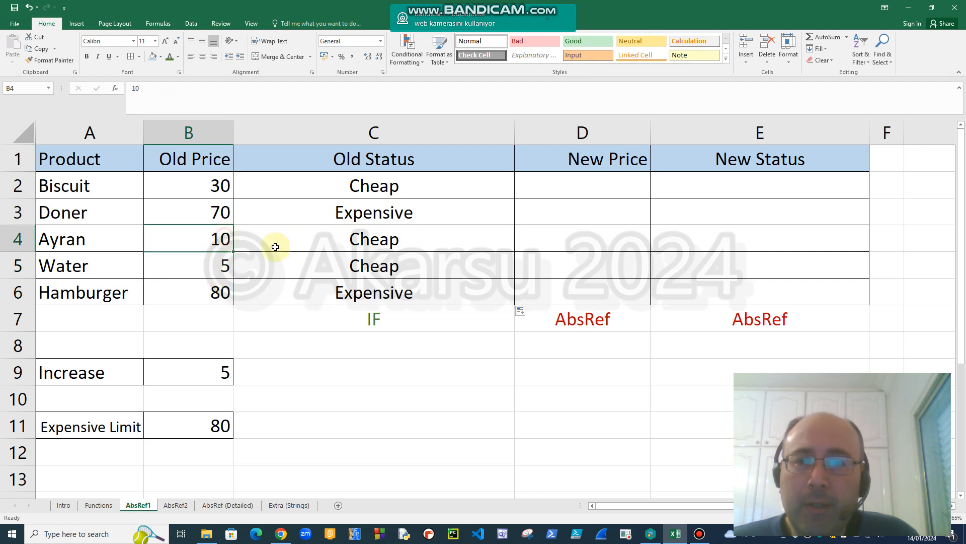
Compare the relative price references in the IF formulas of cells C2, C3 and C4 without changing them.
left_click(403, 216)
double_click(403, 217)
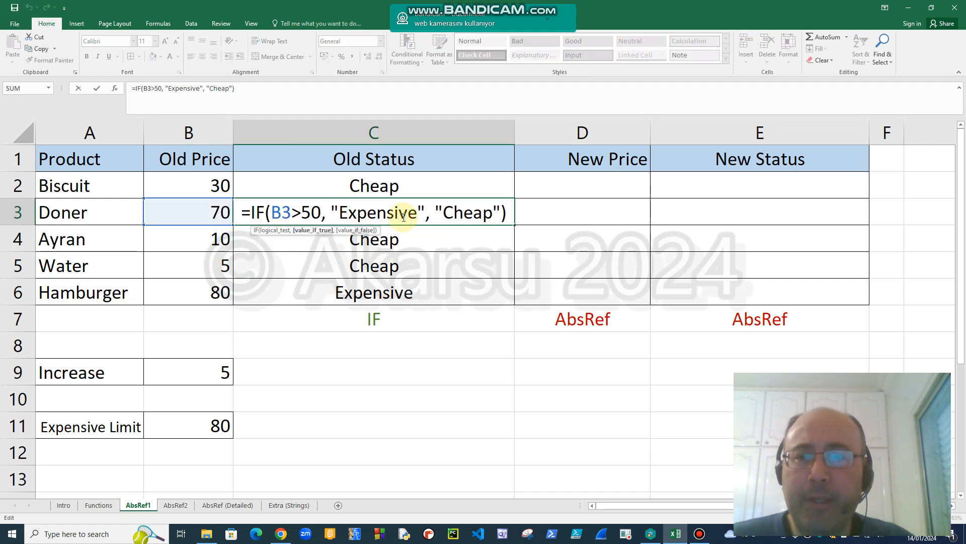
key("Escape")
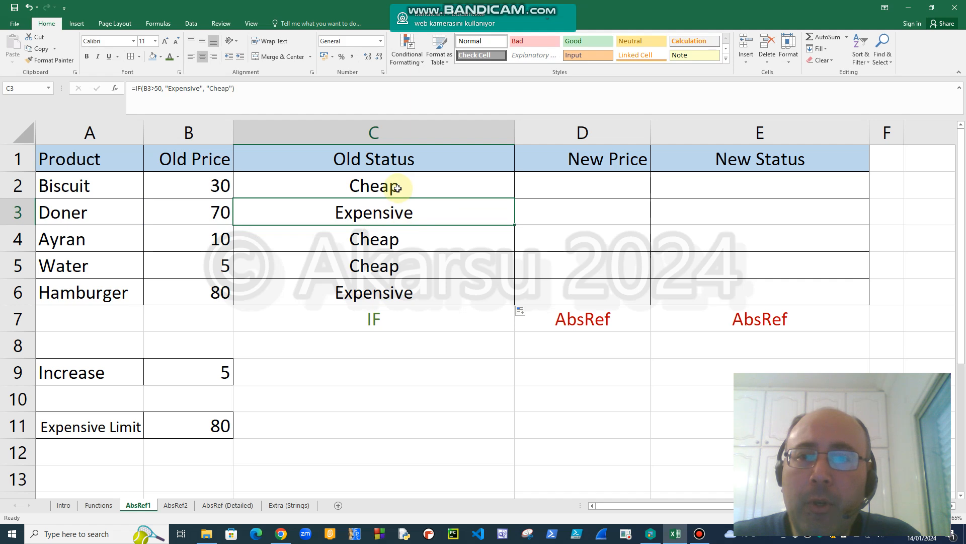
double_click(395, 185)
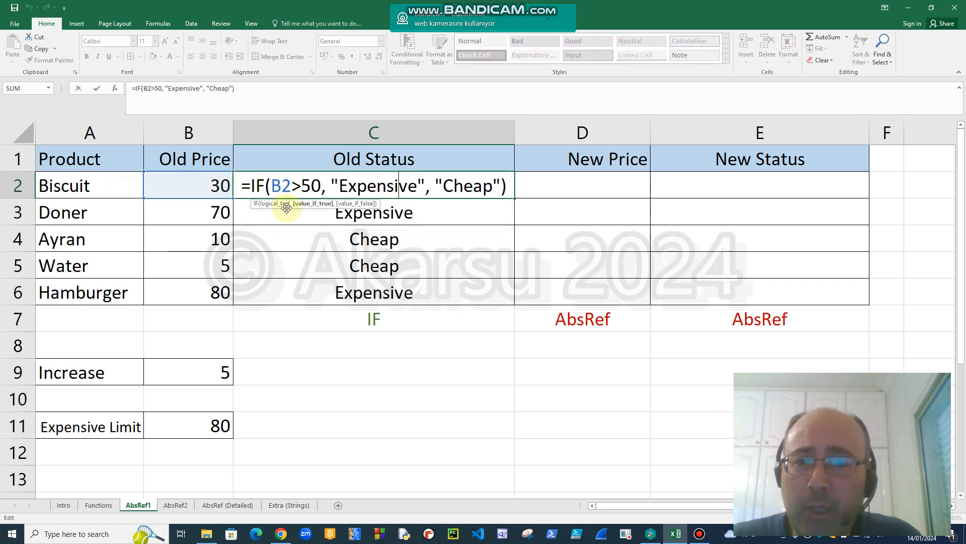
key("Escape")
double_click(407, 214)
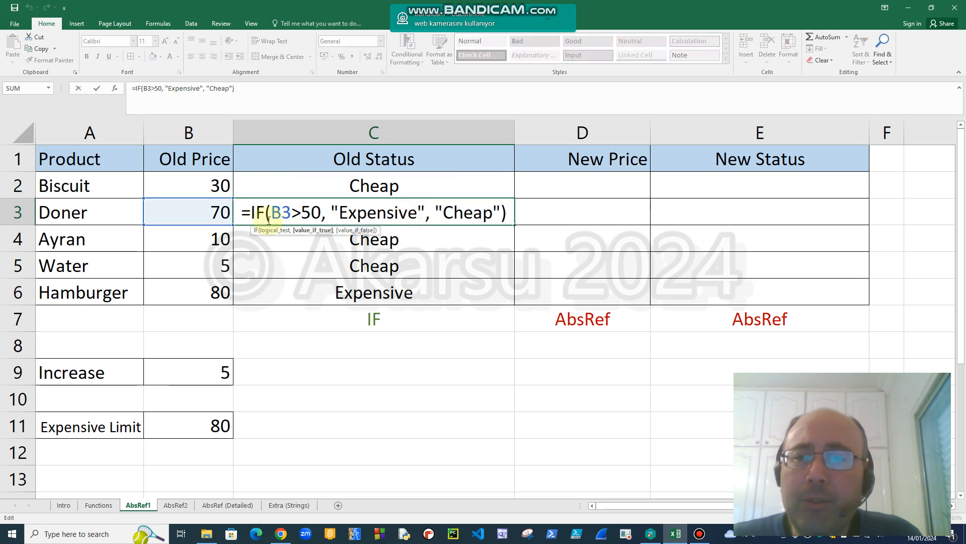
key("ctrl+Return")
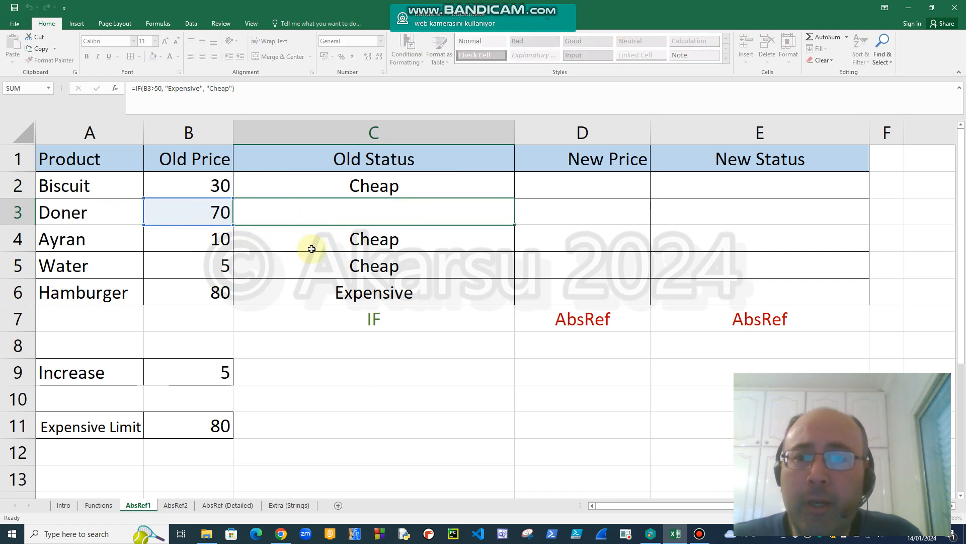
double_click(361, 246)
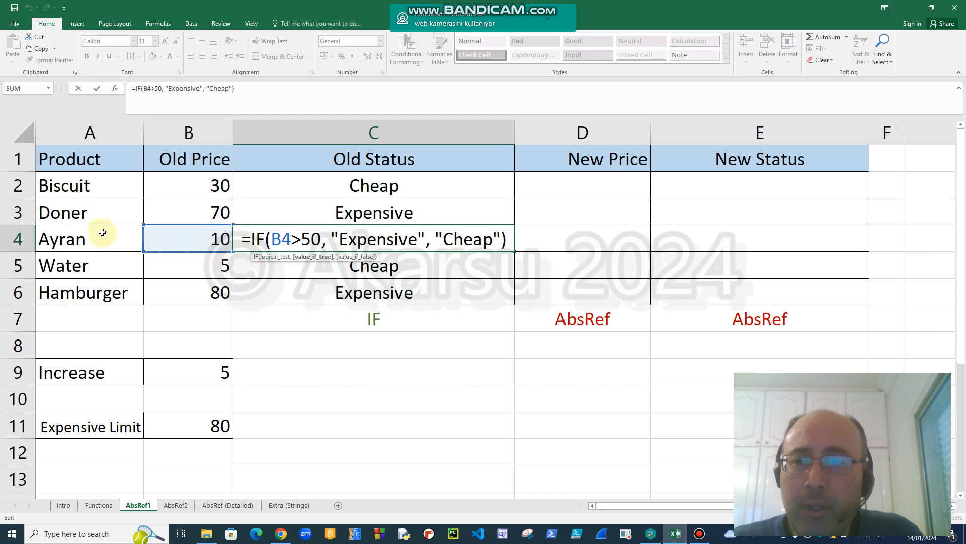
key("ctrl+Return")
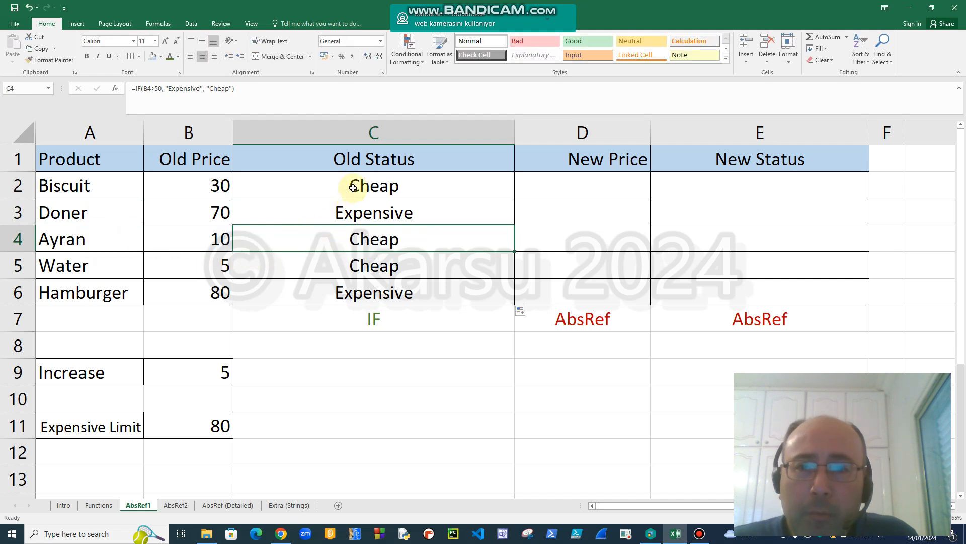
Review the IF formulas row by row from cell C2 to C5 to see how the price reference shifts.
double_click(354, 187)
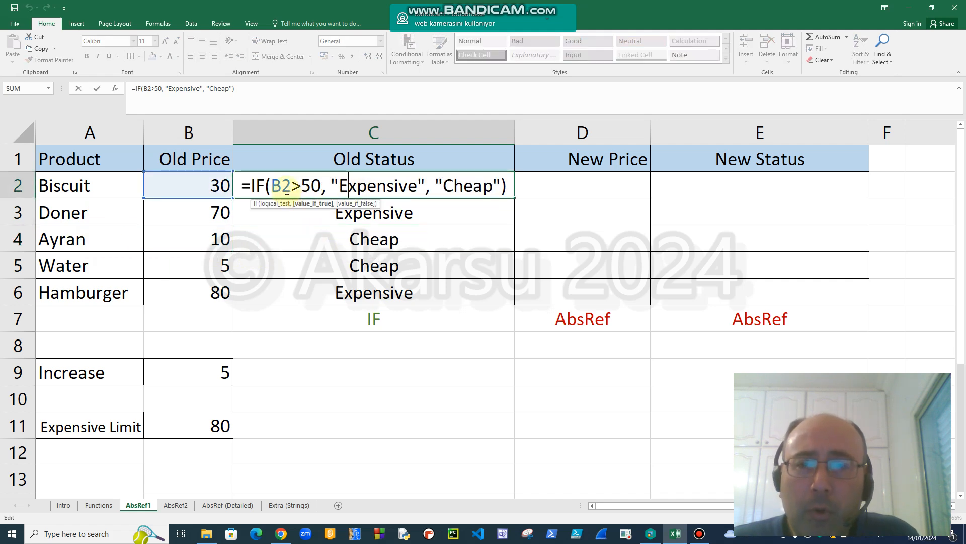
key("ctrl+Return")
double_click(287, 210)
key("ctrl+Return")
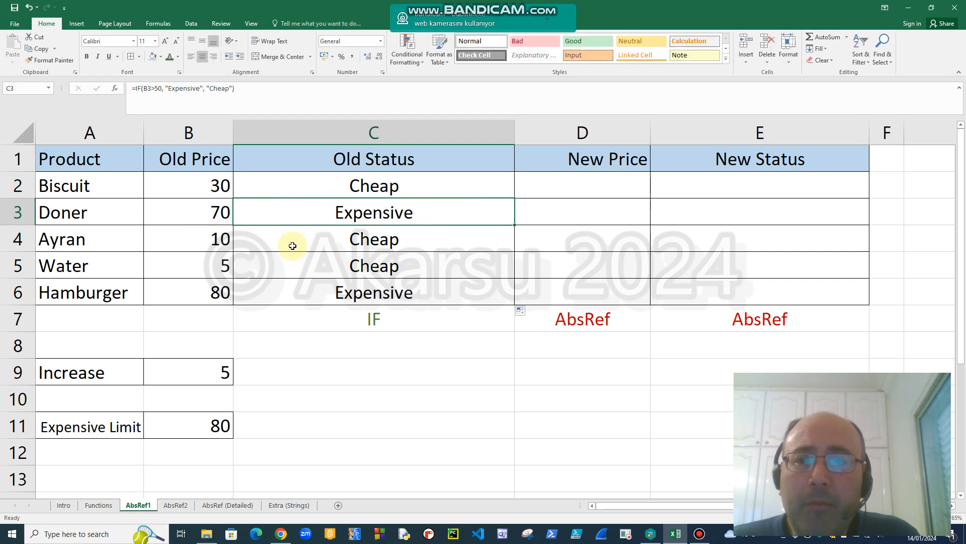
double_click(290, 244)
key("ctrl+Return")
double_click(300, 272)
key("ctrl+Return")
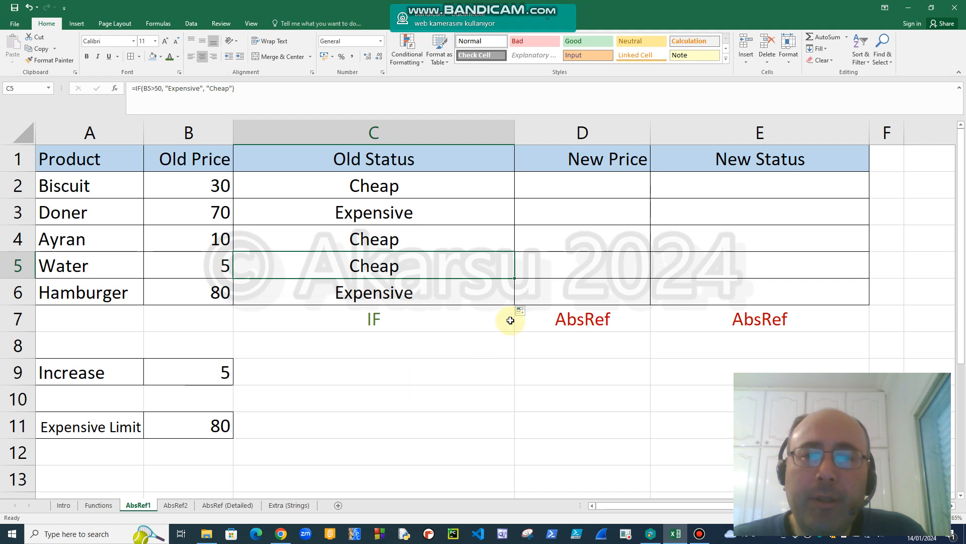
Examine the Increase value in cell B9 and the old prices in B2 and B3 that the New Price column builds on.
left_click(586, 187)
left_click(82, 375)
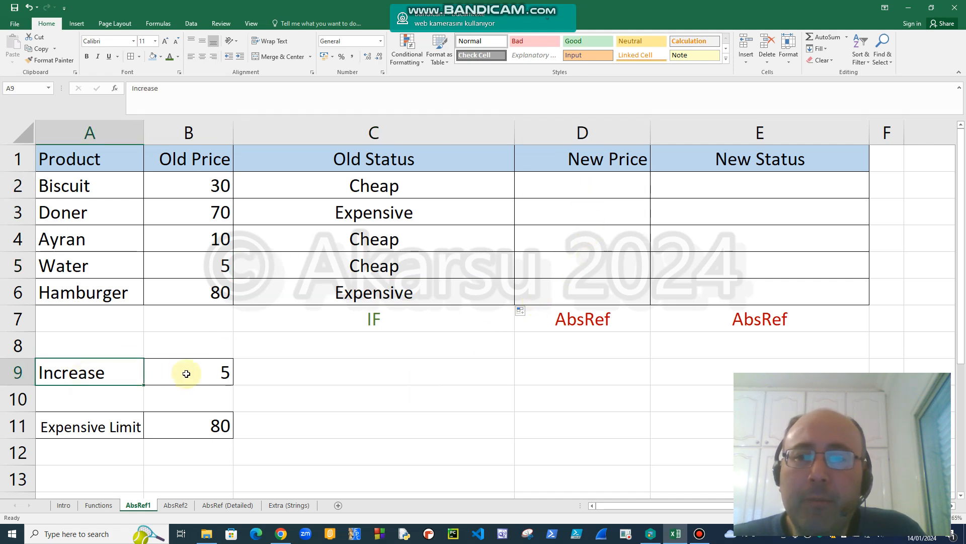
left_click(212, 372)
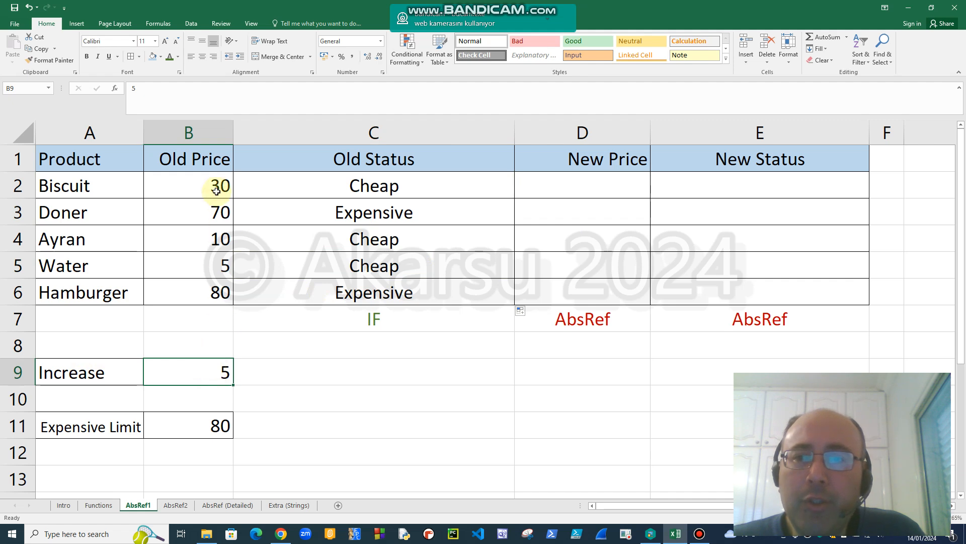
left_click(218, 190)
left_click(208, 217)
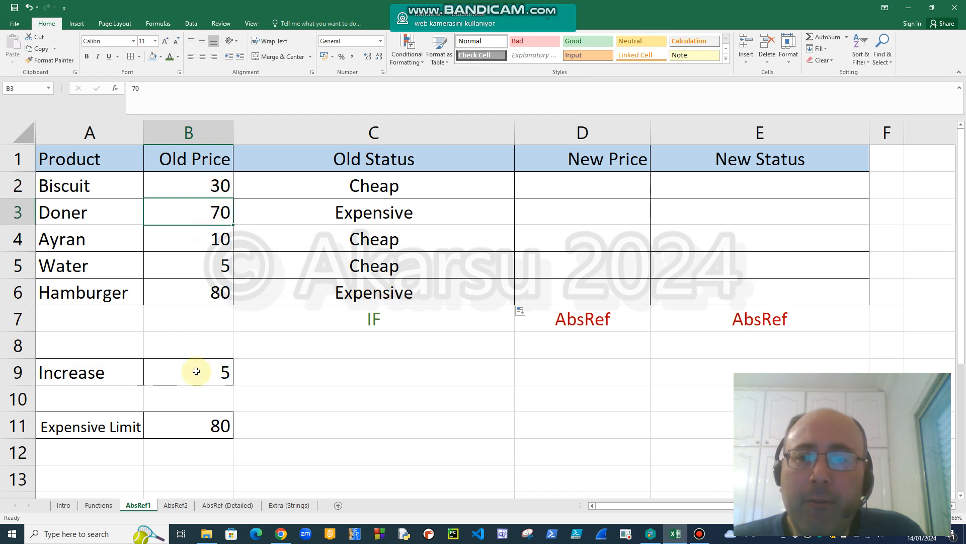
left_click(196, 371)
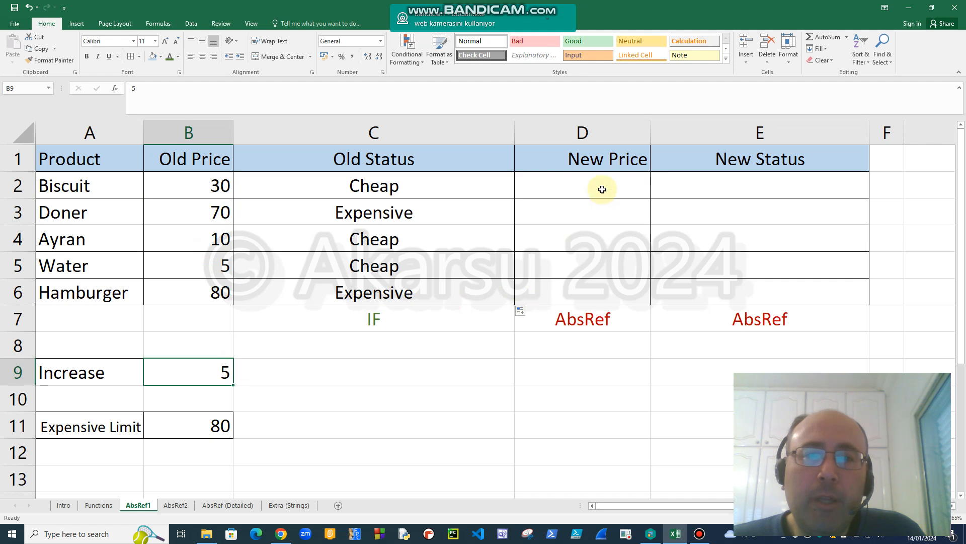
Calculate the Biscuit's new price in D2 with the formula =B2+B9 and fill it down through D6.
left_click(602, 189)
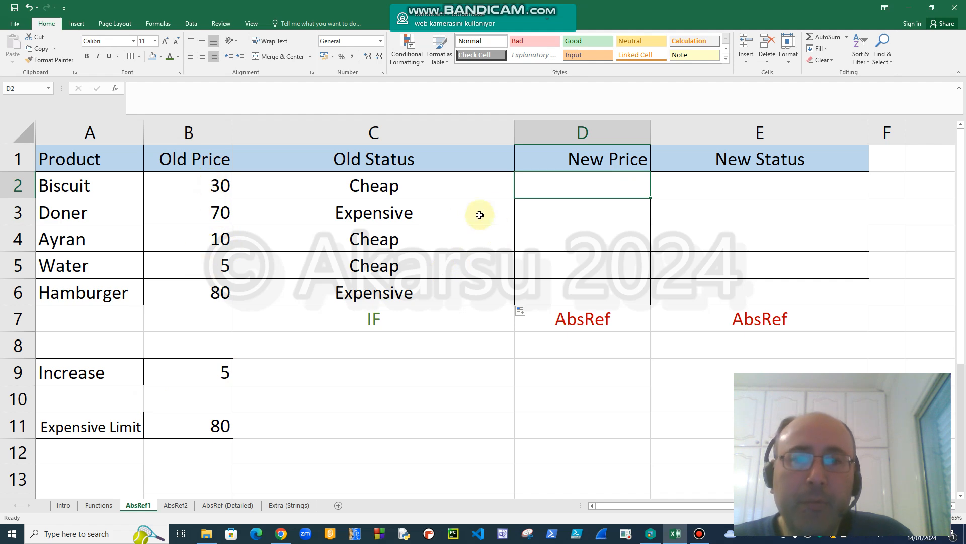
type("=")
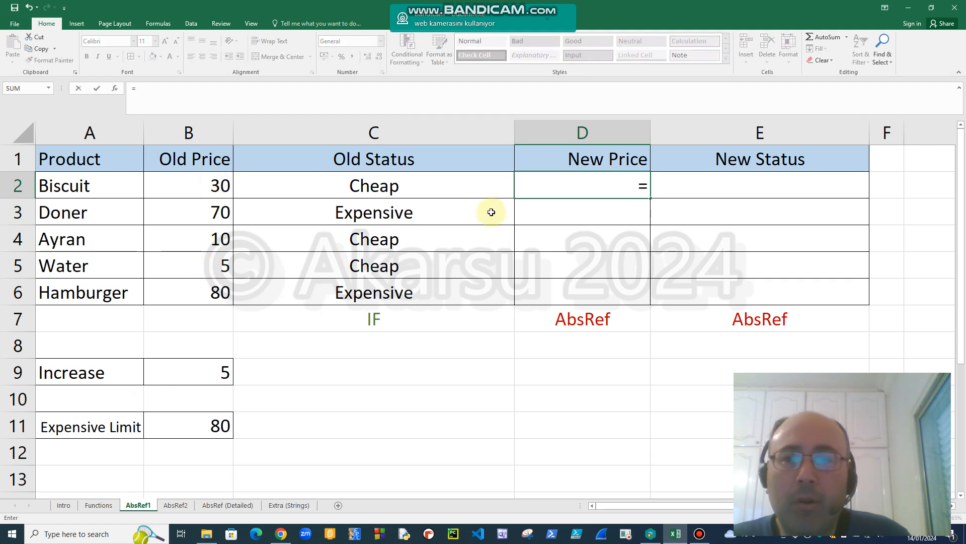
left_click(195, 186)
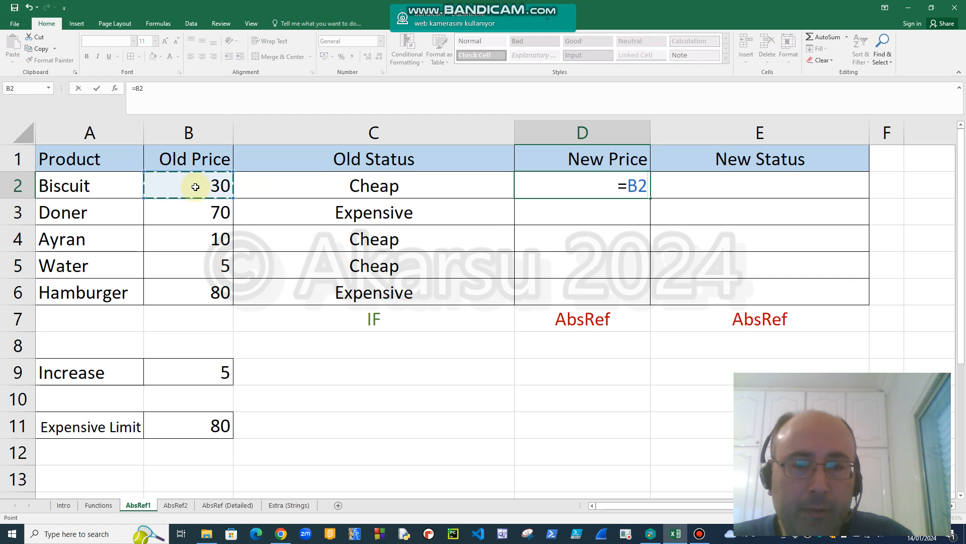
type("+")
left_click(222, 372)
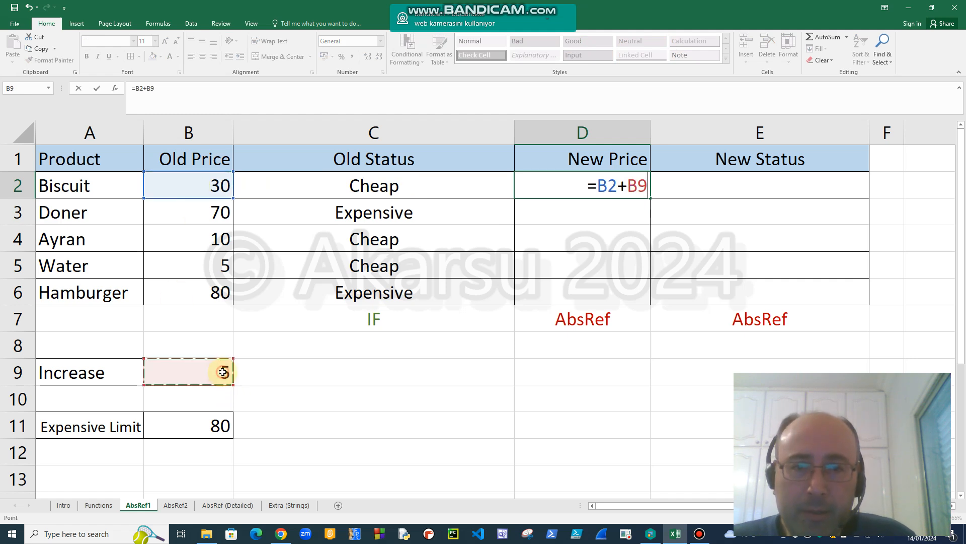
key("Return")
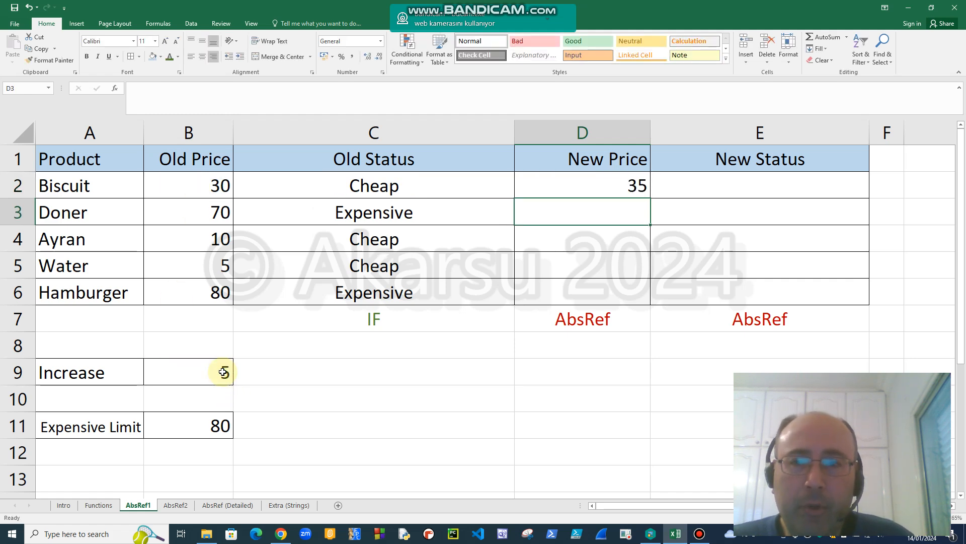
left_click(583, 187)
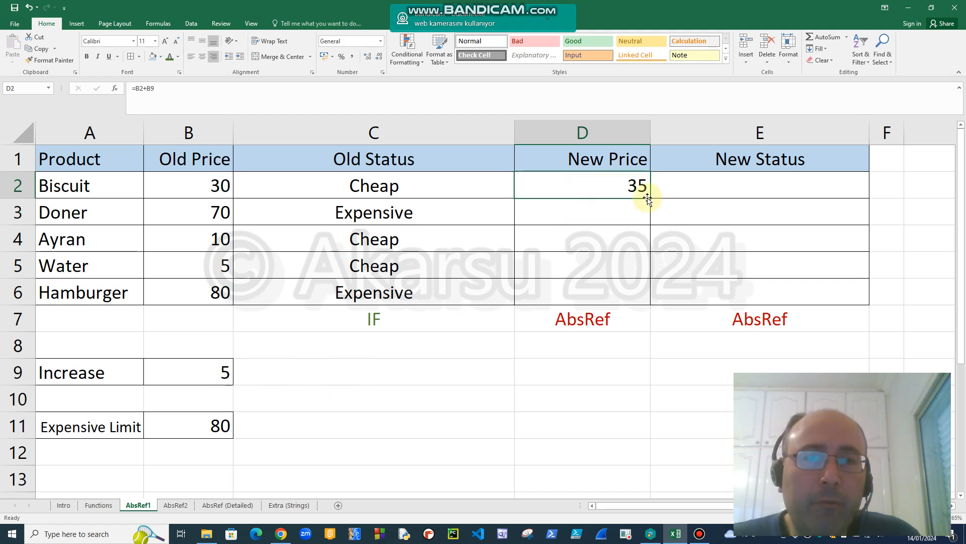
left_click_drag(651, 198, 639, 301)
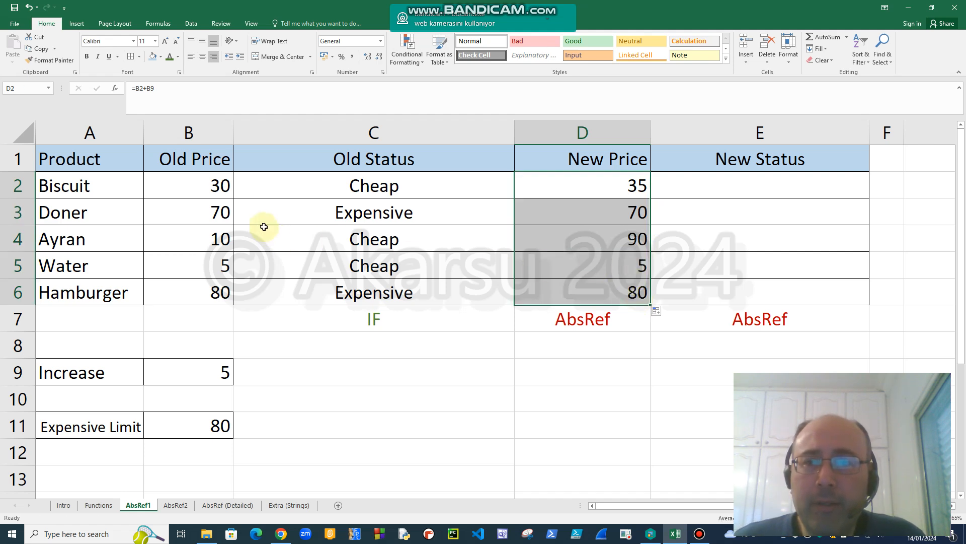
Compare the old prices in B3 to B6 with the filled new prices in D3 to D6.
left_click(217, 211)
left_click(584, 209)
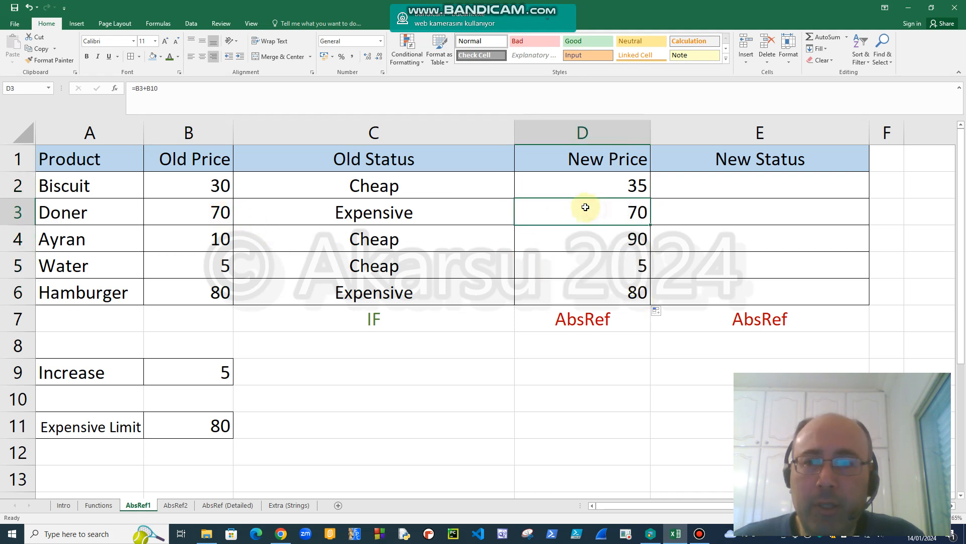
left_click(225, 242)
left_click(626, 238)
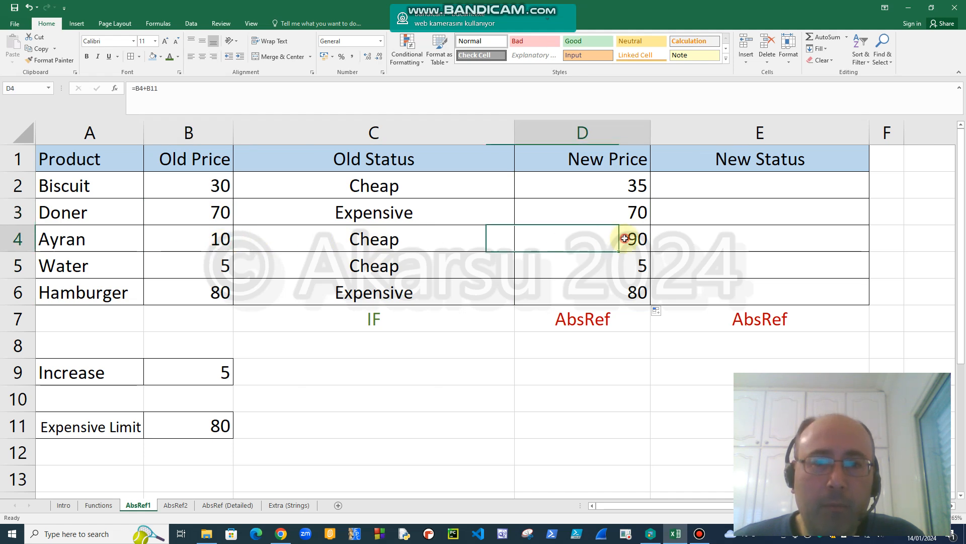
left_click(206, 266)
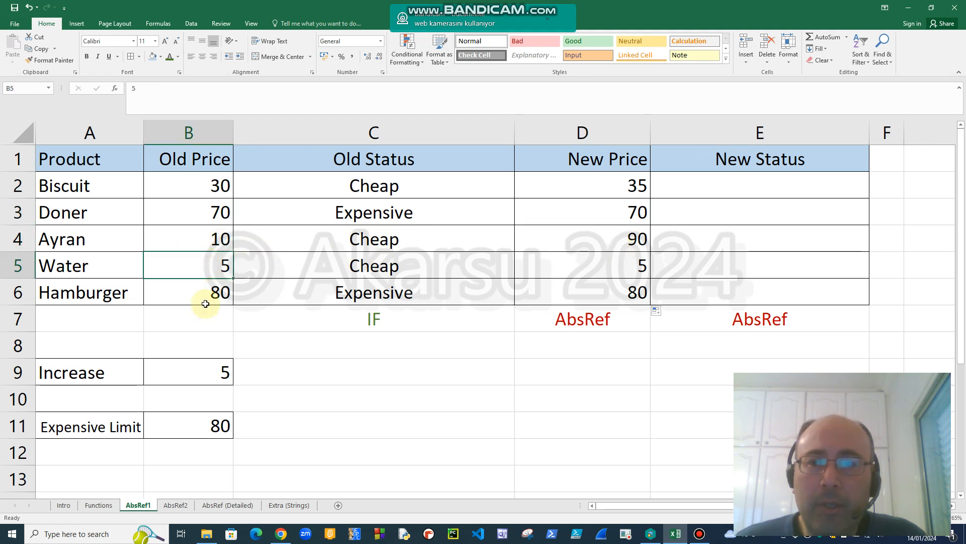
left_click(206, 299)
left_click(604, 275)
left_click(622, 295)
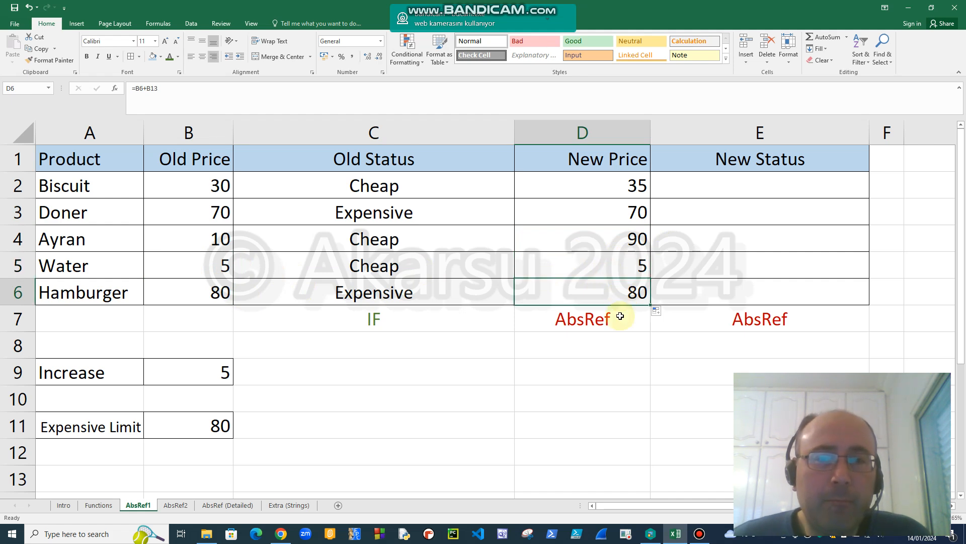
Inspect the New Price formulas in D2 to D5 row by row to see which cells they reference.
left_click(632, 189)
double_click(633, 189)
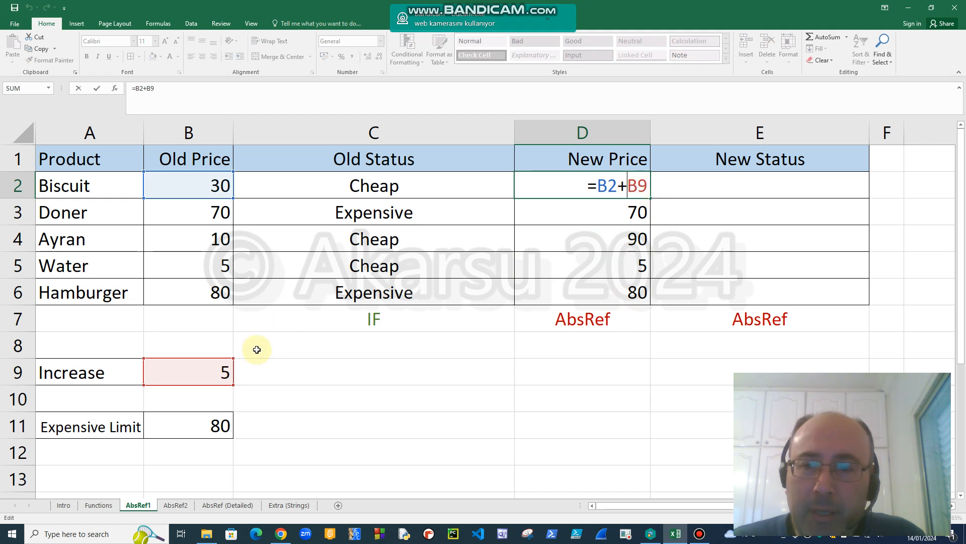
key("Escape")
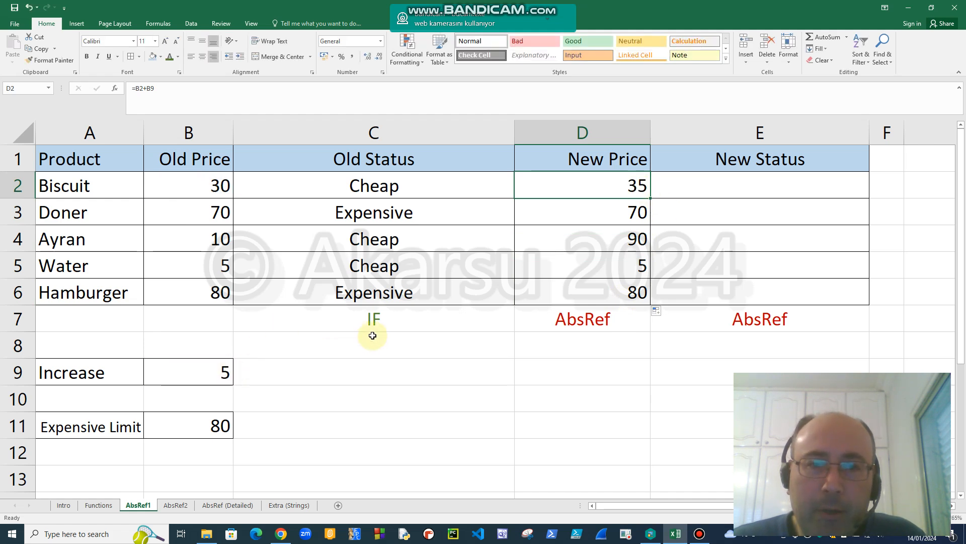
double_click(626, 214)
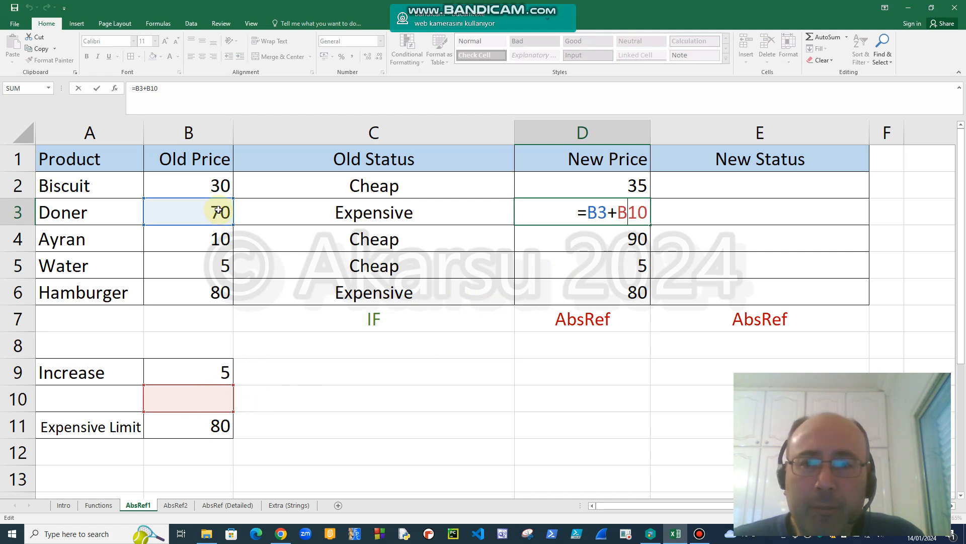
left_click(639, 239)
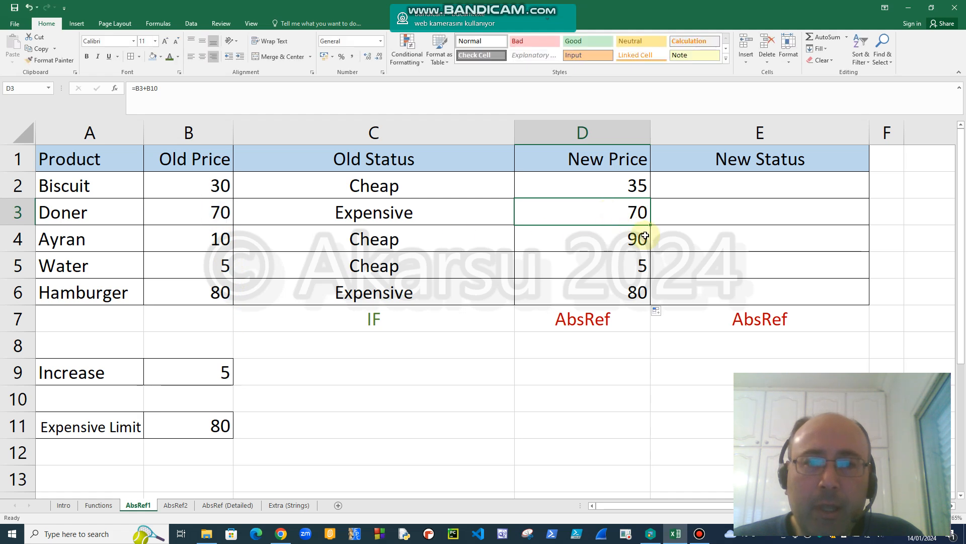
double_click(638, 239)
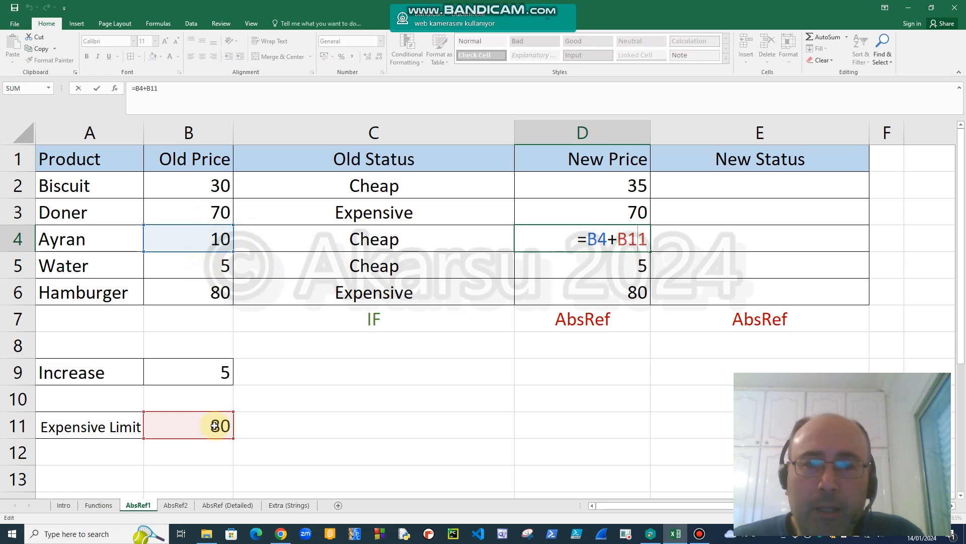
key("Escape")
double_click(636, 270)
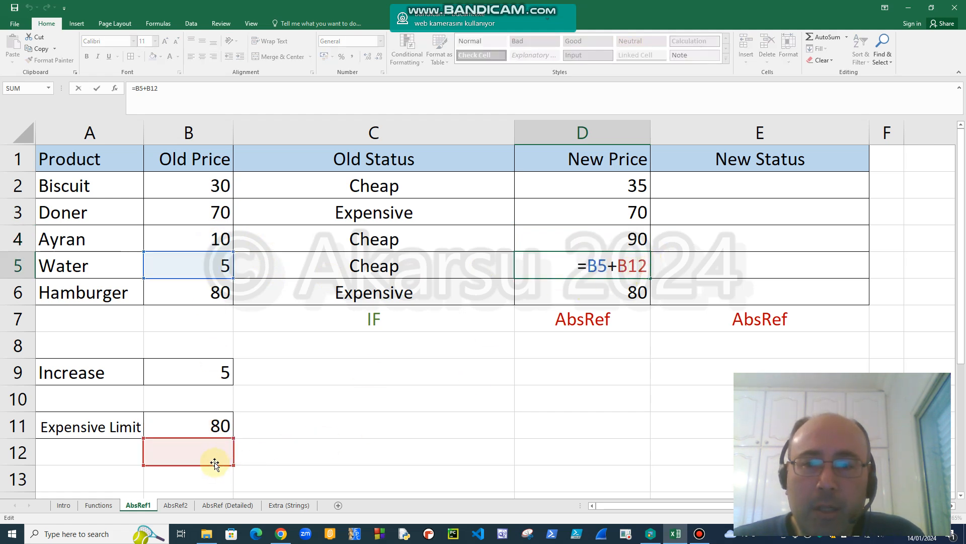
key("Escape")
Check how the reference to the Increase value in B9 shifts between the formulas in D2, D3 and D4.
left_click(640, 187)
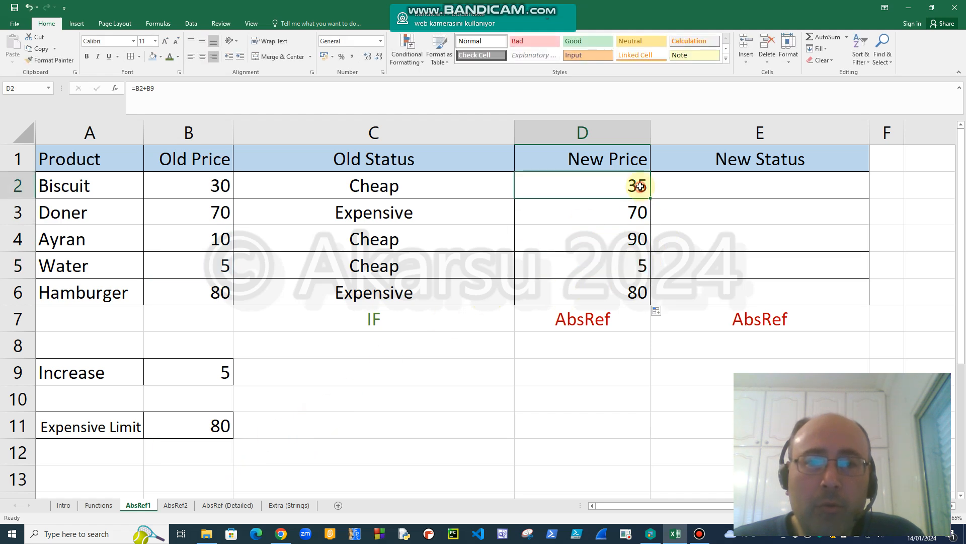
left_click(215, 371)
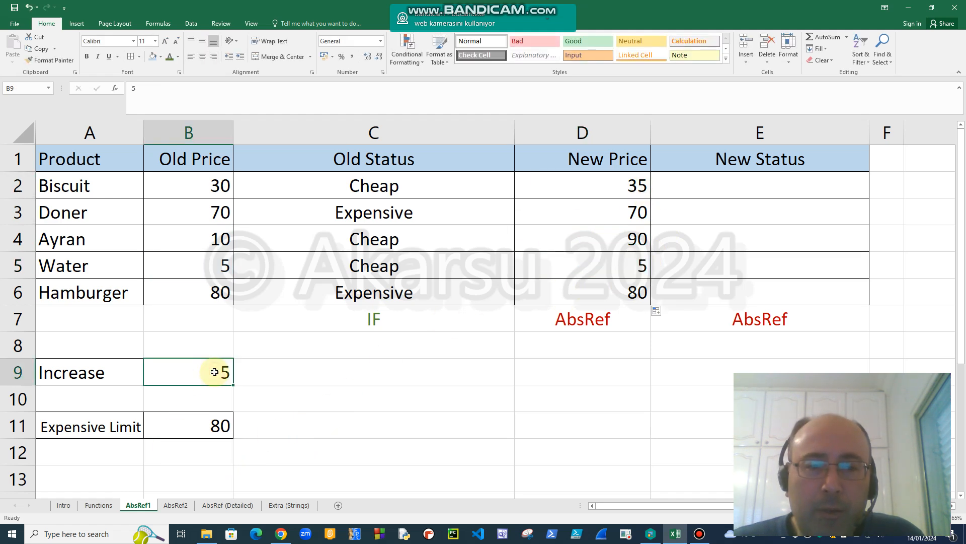
left_click(629, 184)
double_click(630, 184)
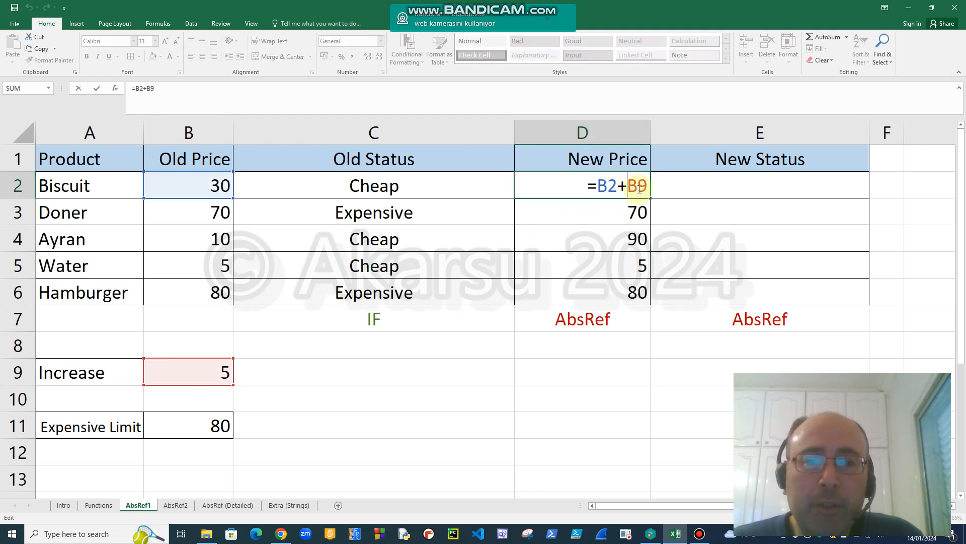
key("ctrl+Return")
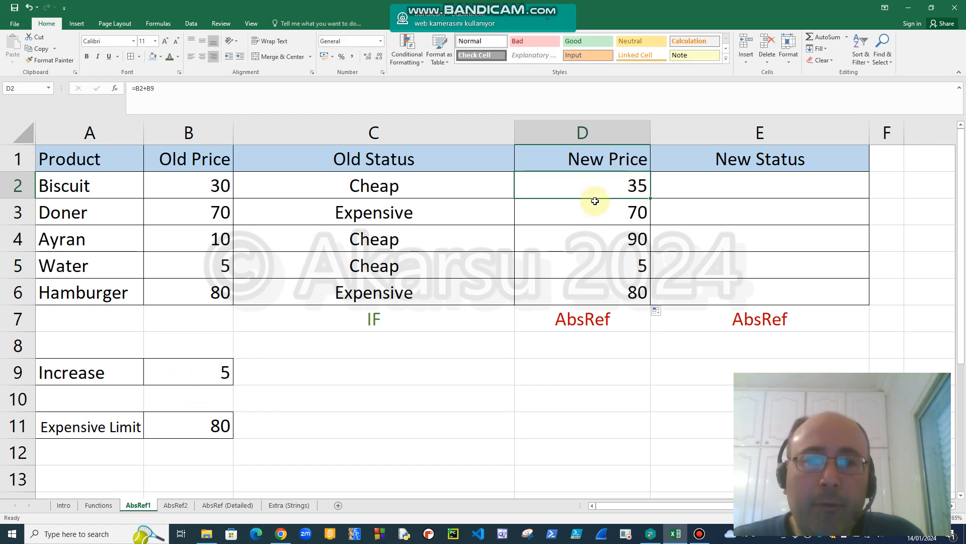
double_click(613, 184)
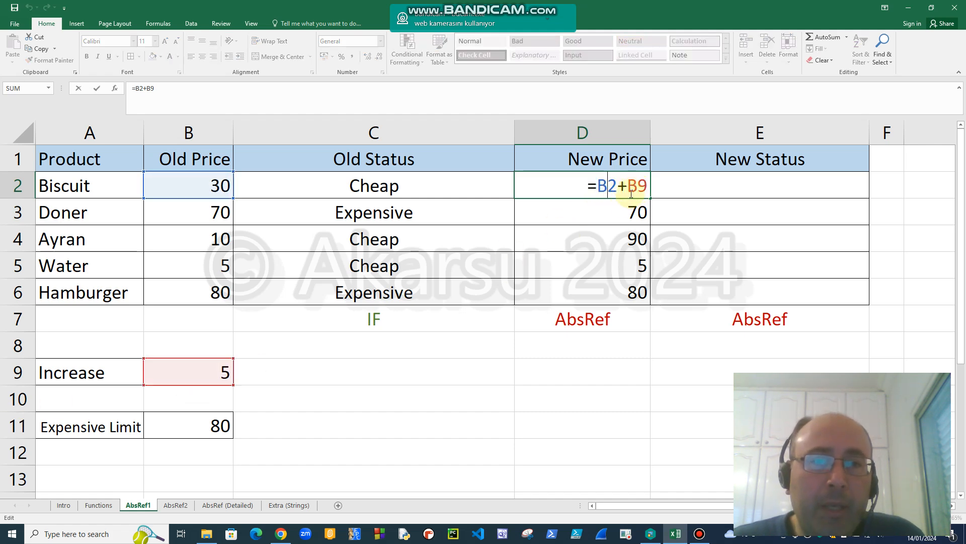
double_click(629, 211)
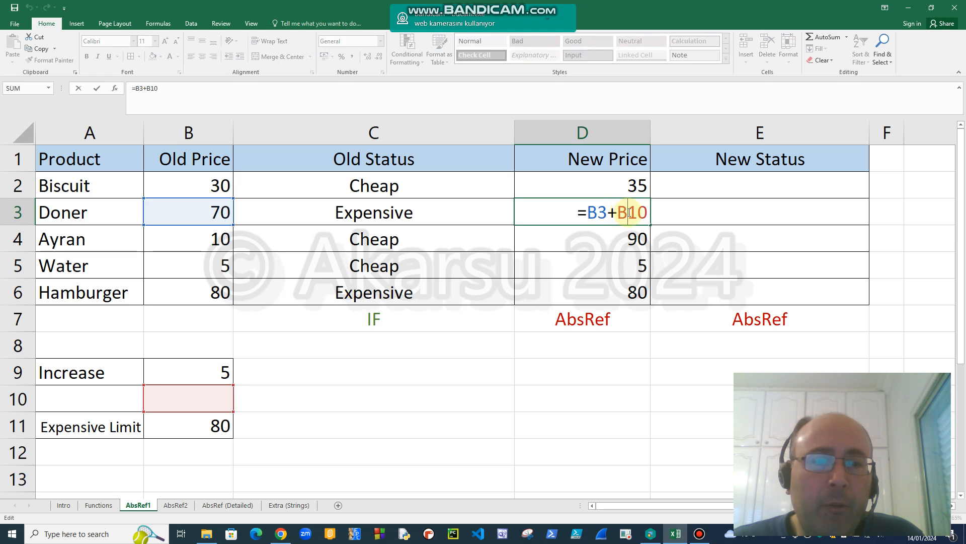
key("ctrl+Return")
double_click(632, 236)
key("ctrl+Return")
Lock the row of the Increase reference in D2 so the formula reads =B2+B$9.
double_click(638, 190)
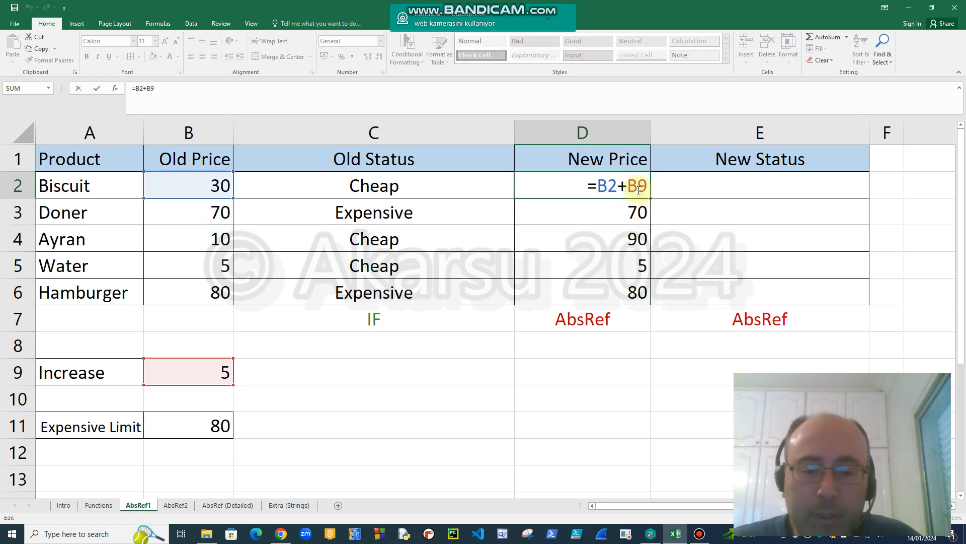
type("$")
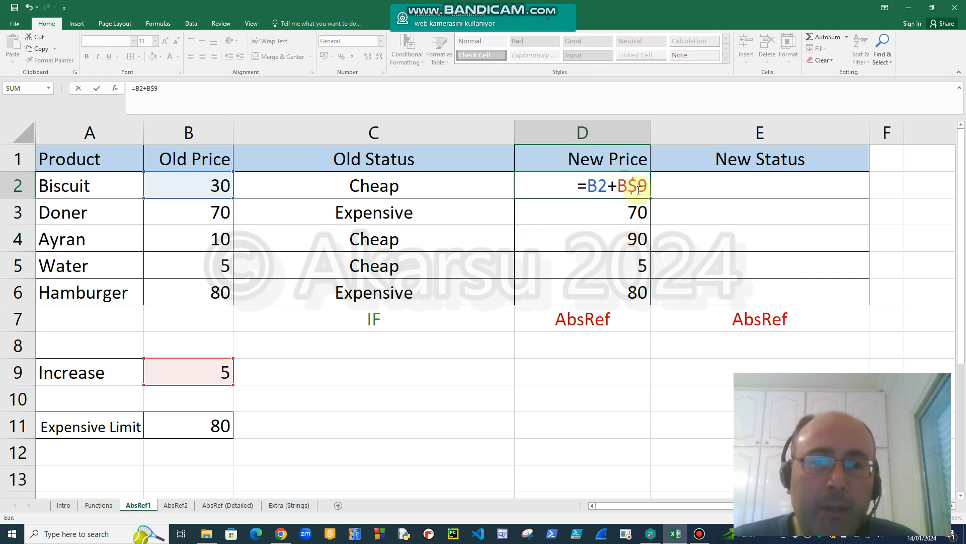
key("Return")
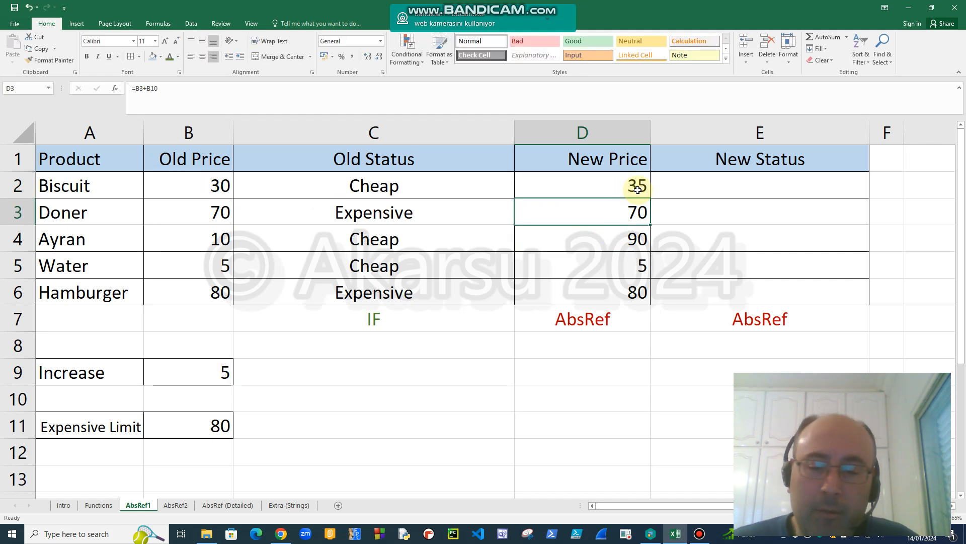
Clear the incorrect new prices in D3:D6 and refill them from the formula in D2.
key("shift+Down")
key("shift+Down")
key("shift+Down")
key("Delete")
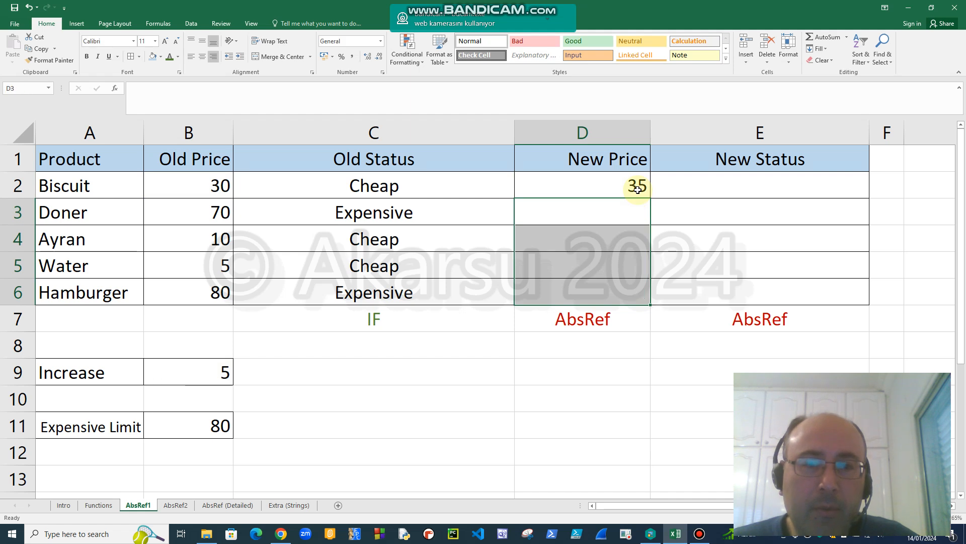
left_click(638, 189)
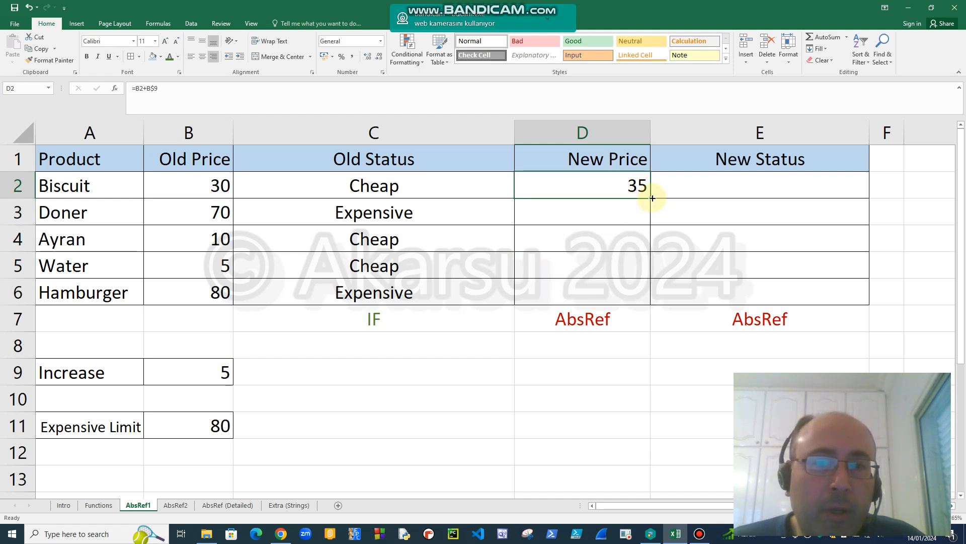
left_click_drag(651, 198, 637, 297)
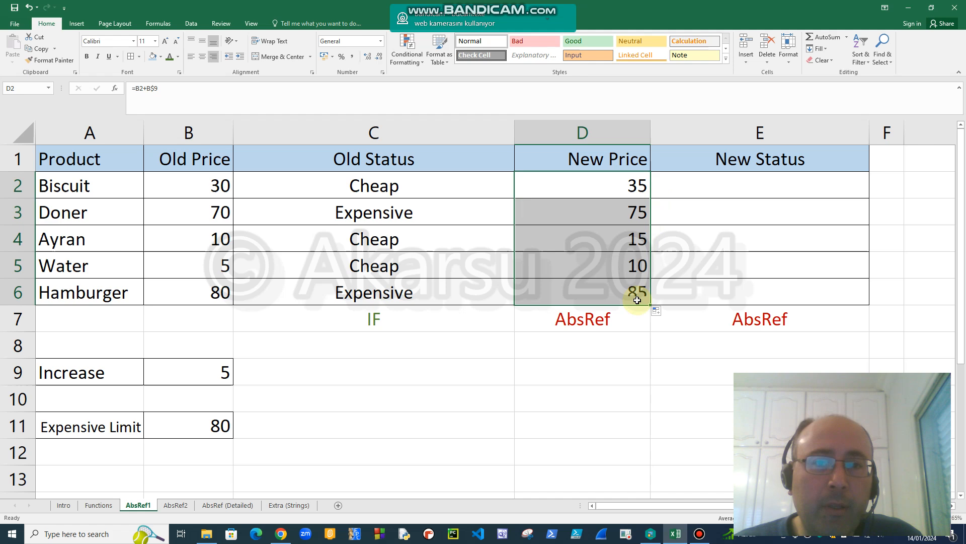
Verify the references in the refilled New Price formulas of D3, D4 and D5 without changing them.
left_click(631, 216)
double_click(632, 216)
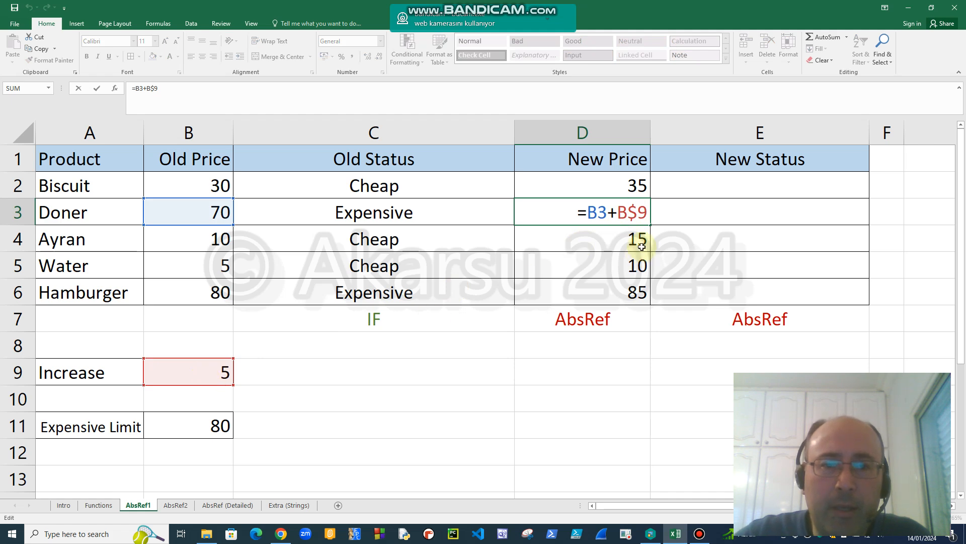
double_click(642, 247)
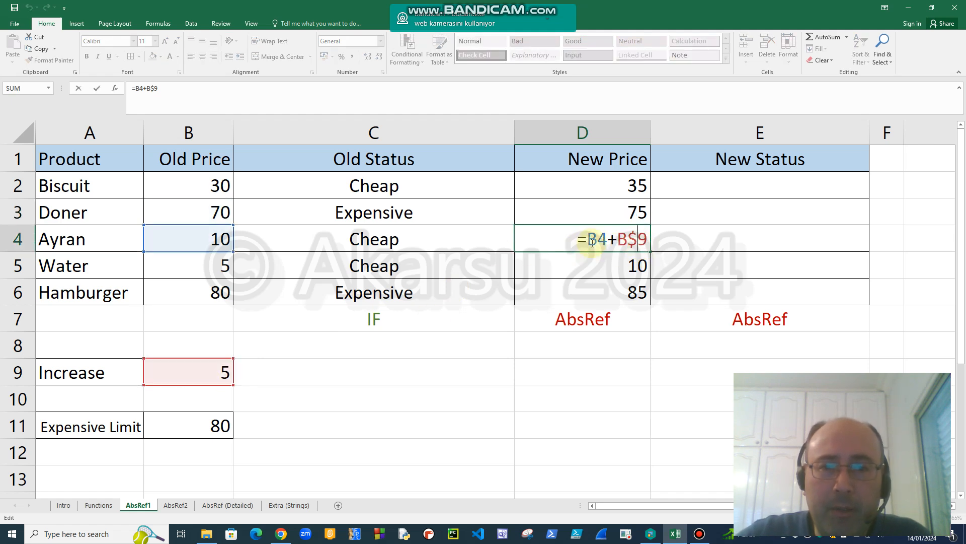
double_click(613, 270)
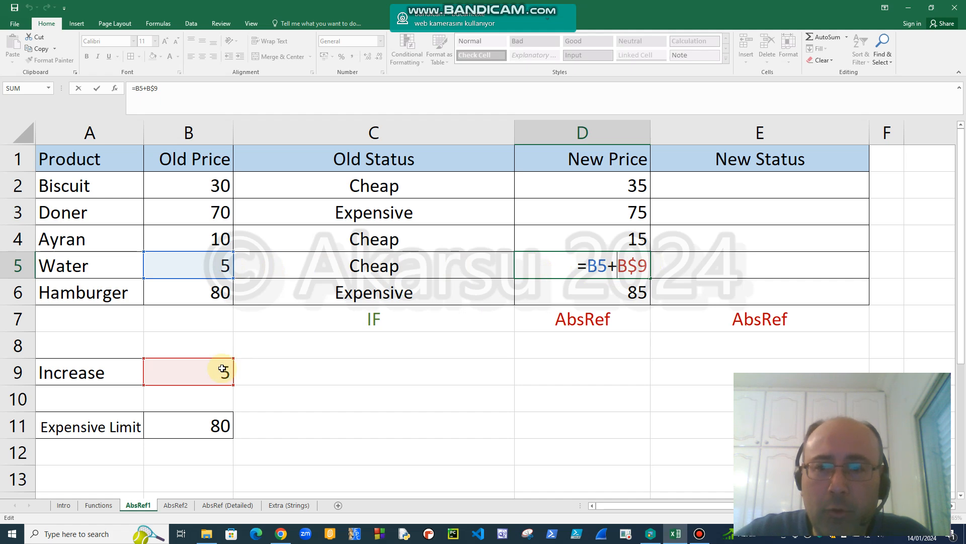
key("ctrl+Return")
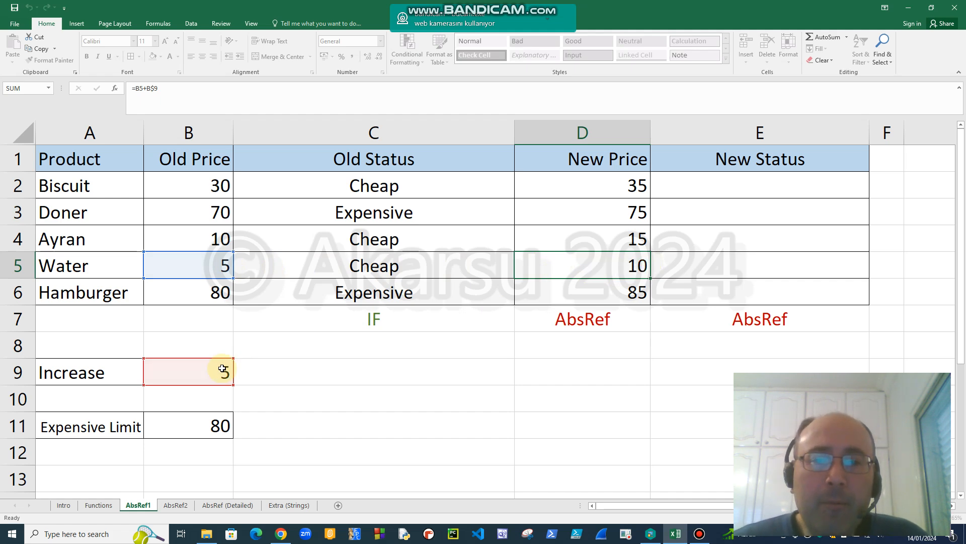
Examine the empty New Status cell E2 and the Expensive Limit value in B11.
left_click(729, 190)
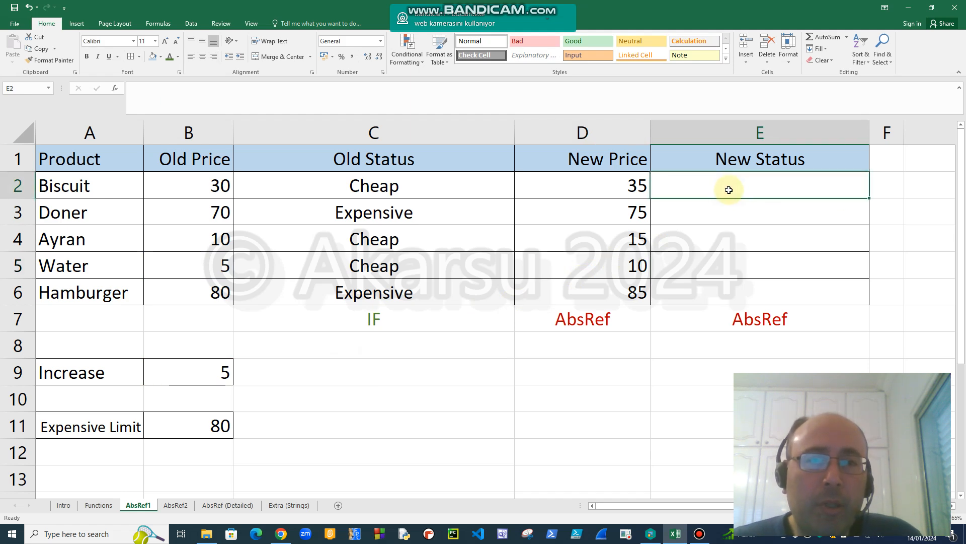
left_click(215, 428)
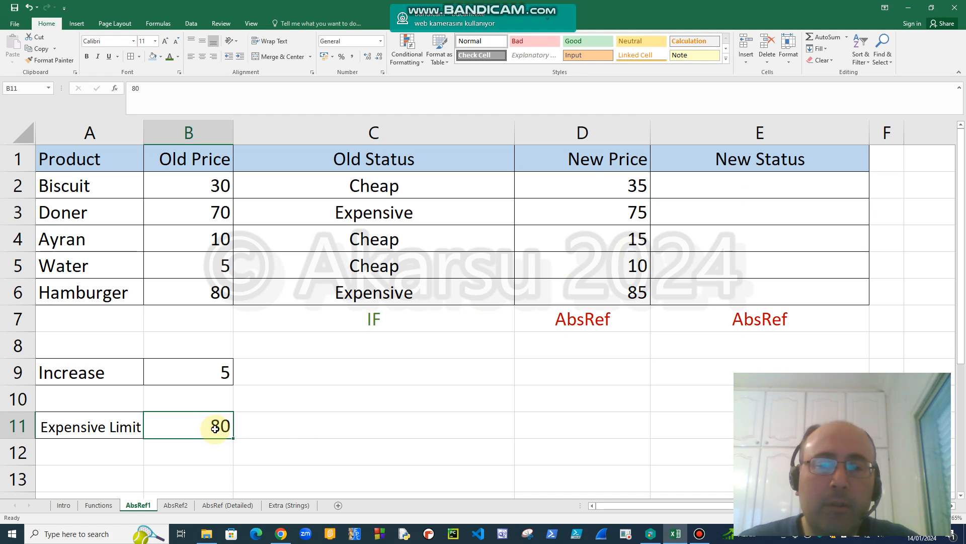
Start an IF formula in E2 that tests whether D2 exceeds the Expensive Limit, locking the limit's row as D2>B$11.
left_click(703, 186)
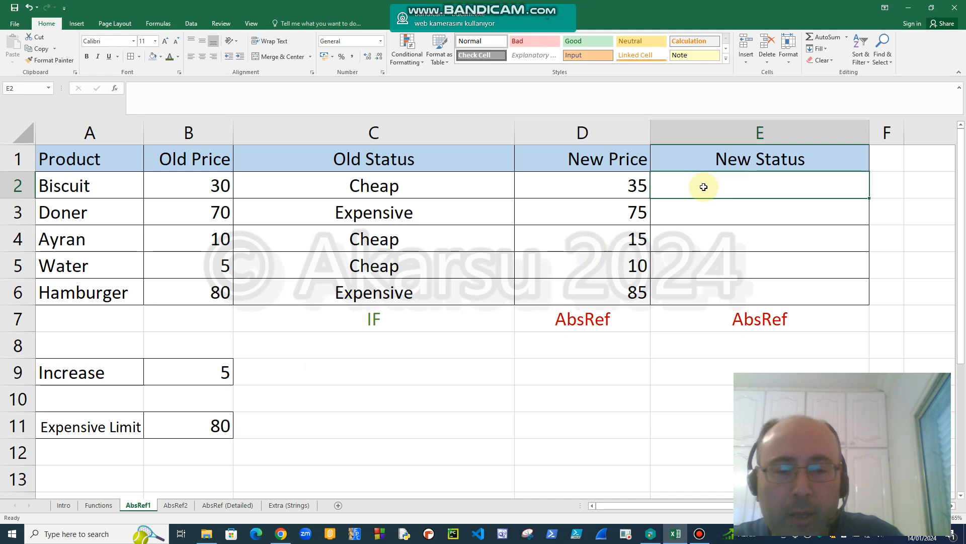
type("=IF(")
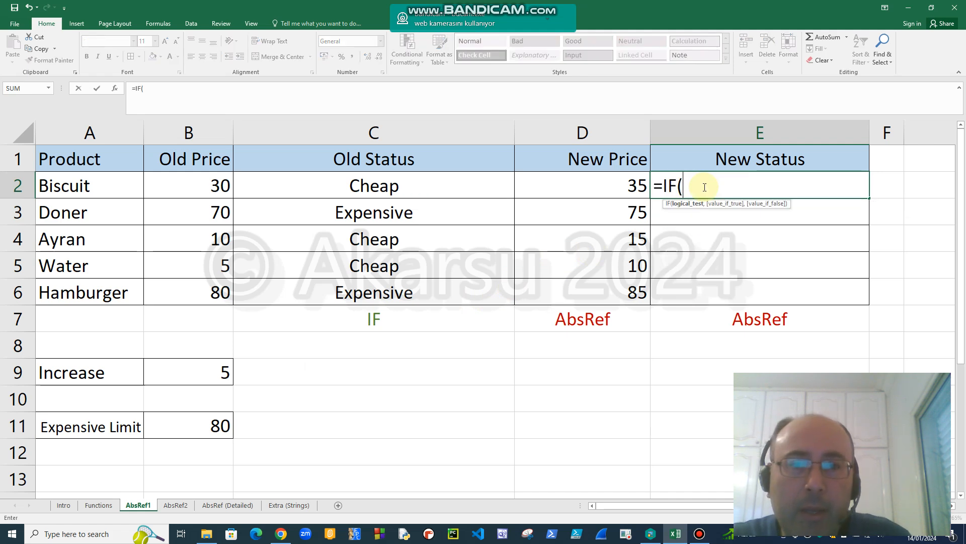
left_click(615, 192)
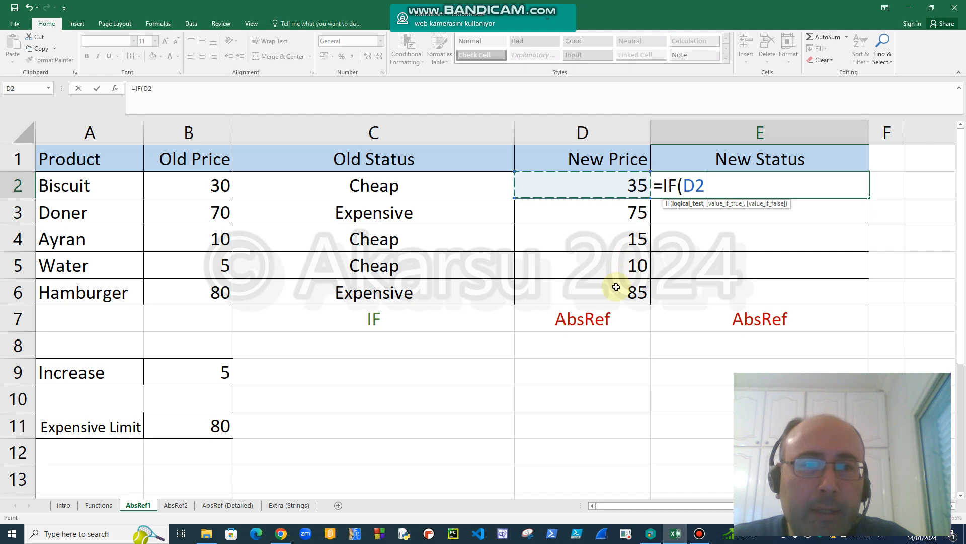
type(">")
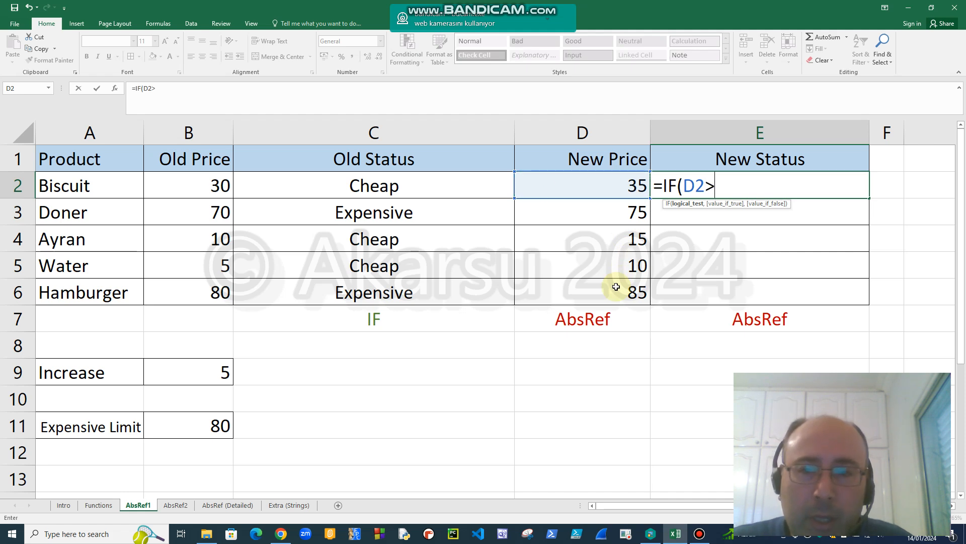
left_click(219, 426)
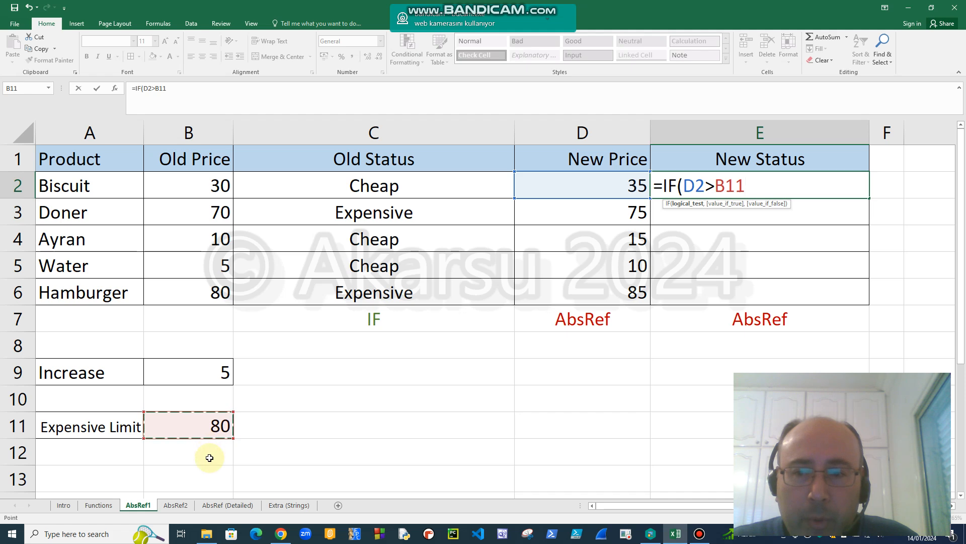
left_click(730, 188)
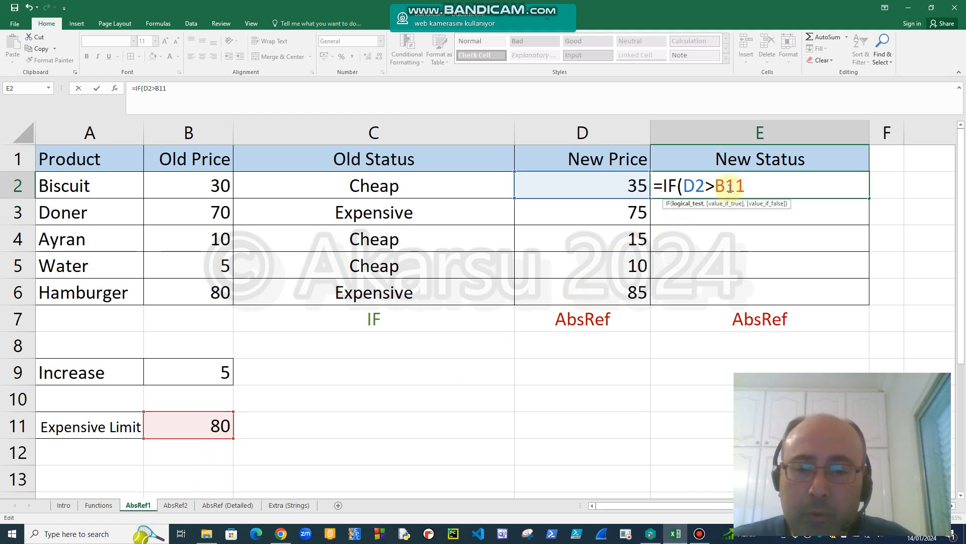
type("$11")
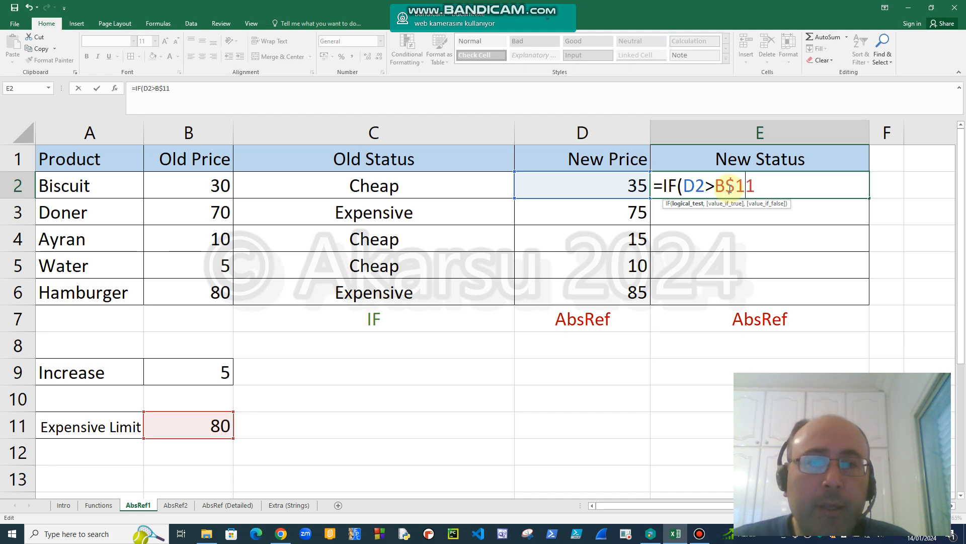
Complete the E2 formula as =IF(D2>B$11, "Exp", "Cheap") and fill it down to E6.
type(",")
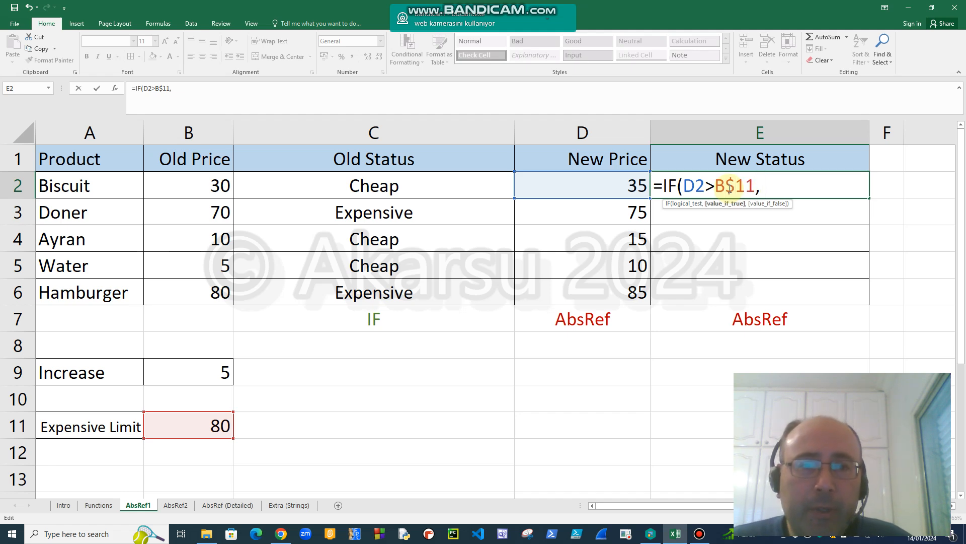
type(" \"Ex")
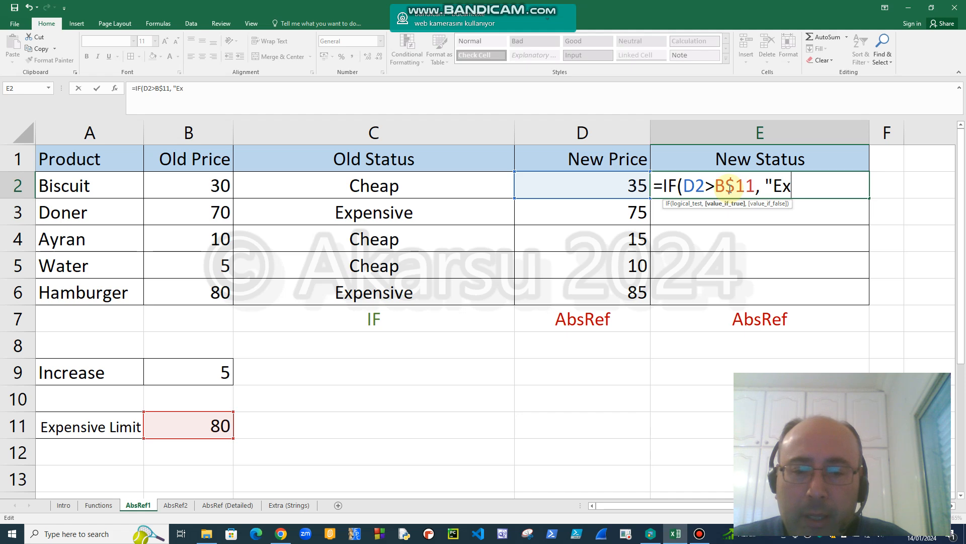
type("p\", ")
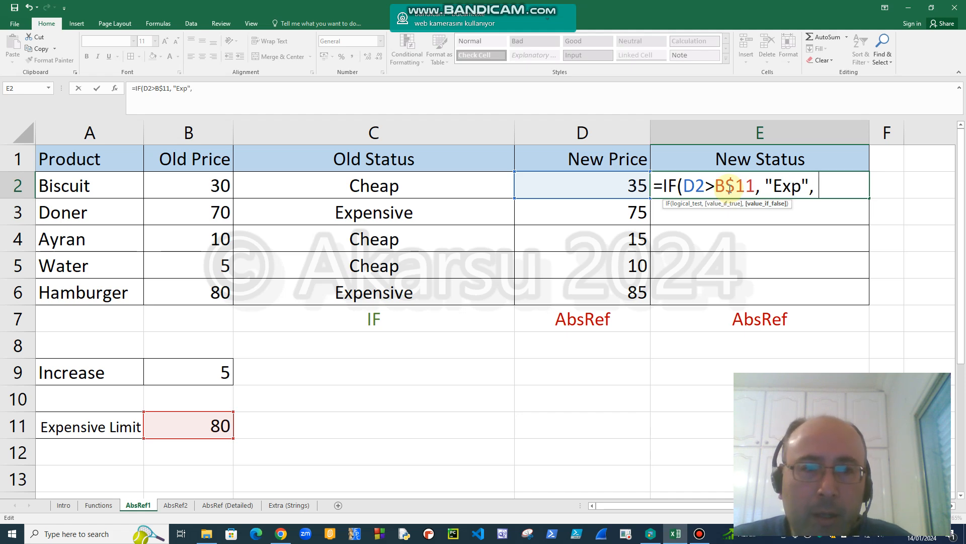
type("\"Chea")
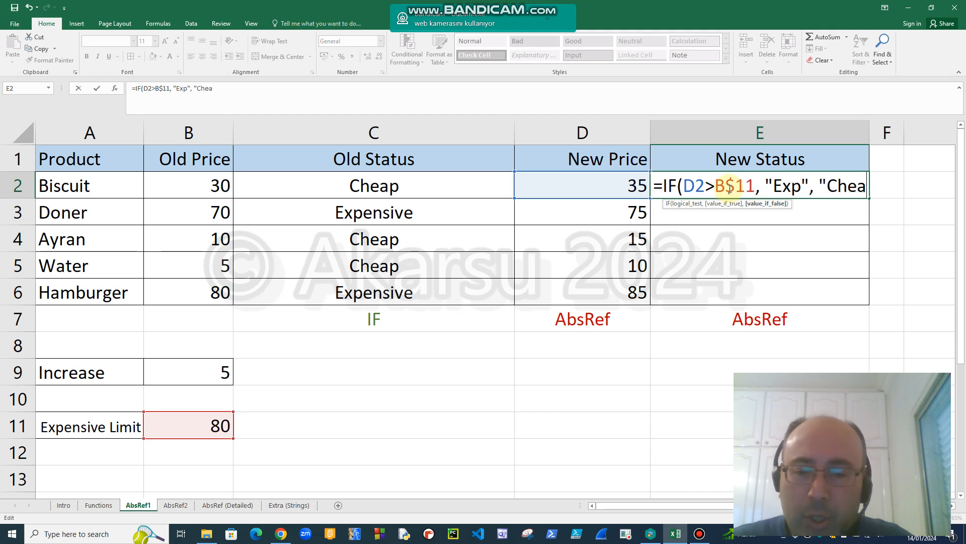
type("p\")")
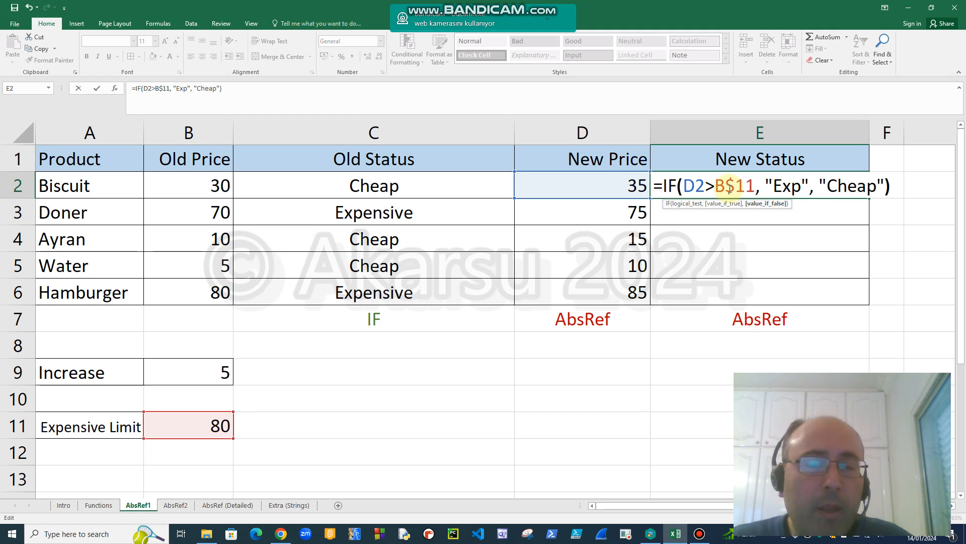
key("Return")
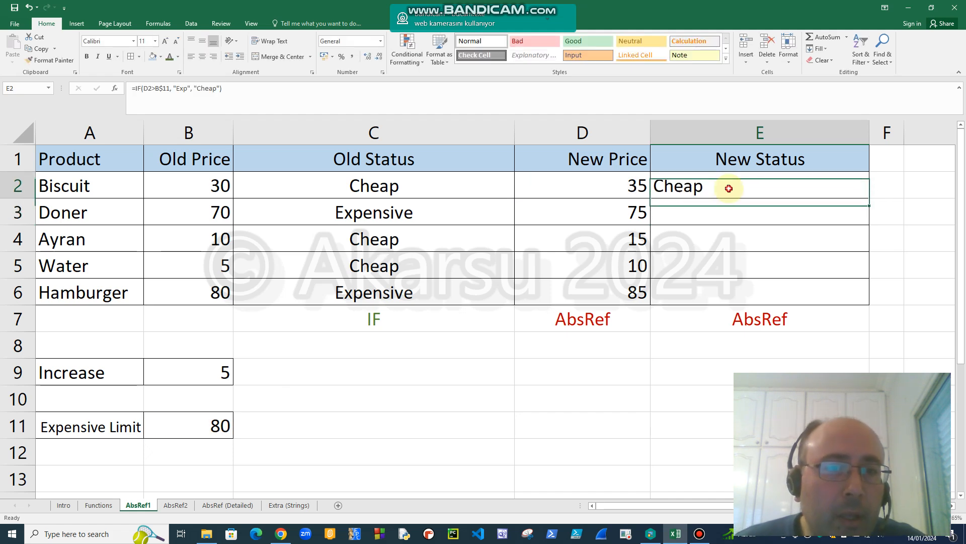
left_click_drag(870, 199, 854, 300)
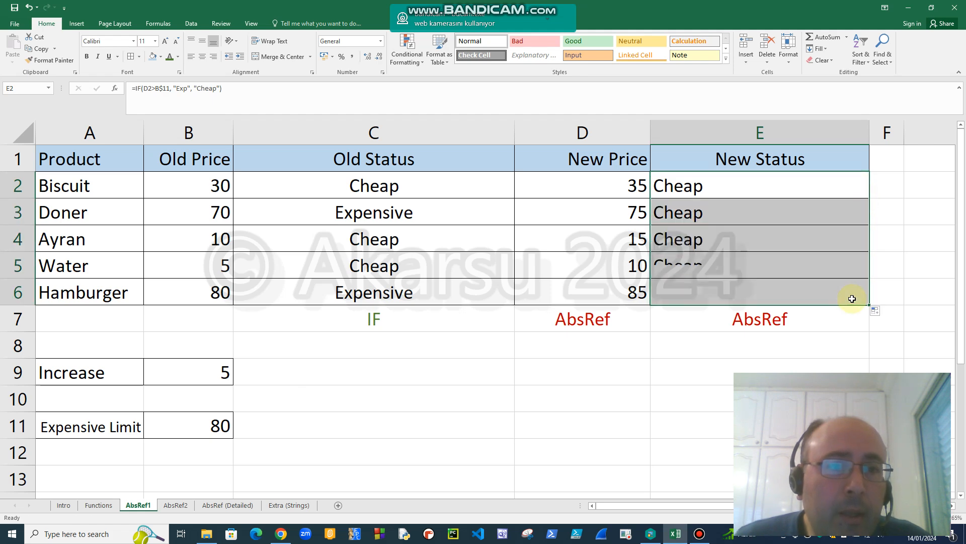
Check the Hamburger row's new price and the references in its New Status formula in E6 without changing them.
left_click(709, 295)
left_click(599, 293)
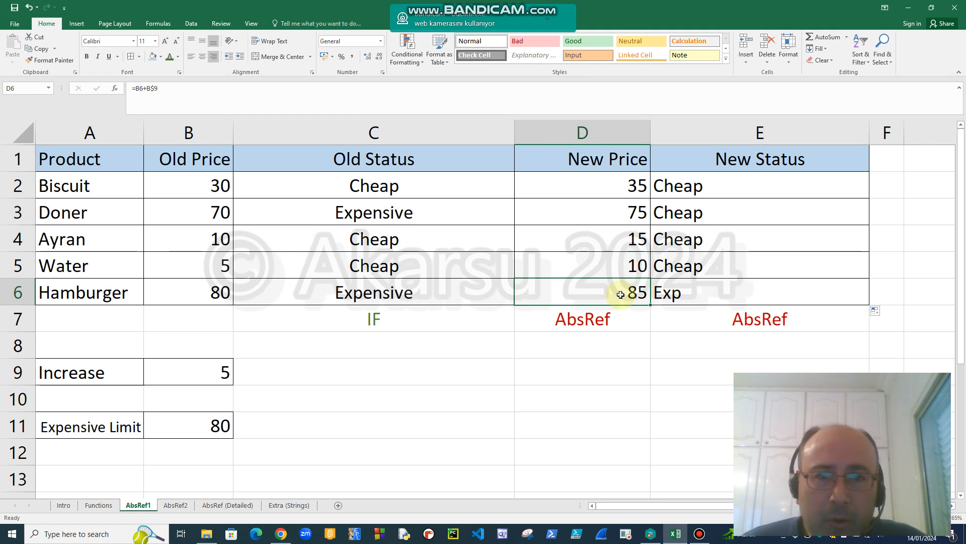
double_click(695, 290)
left_click(736, 292)
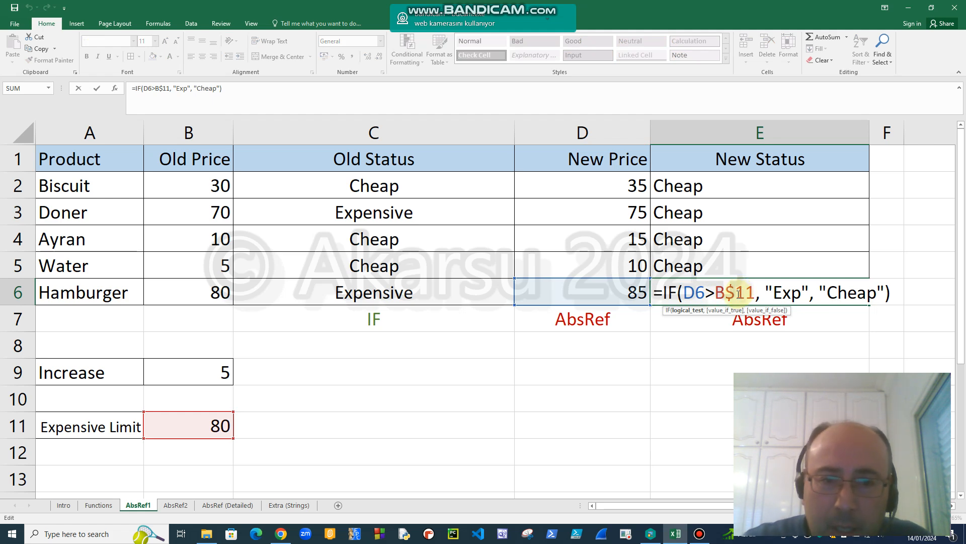
key("Escape")
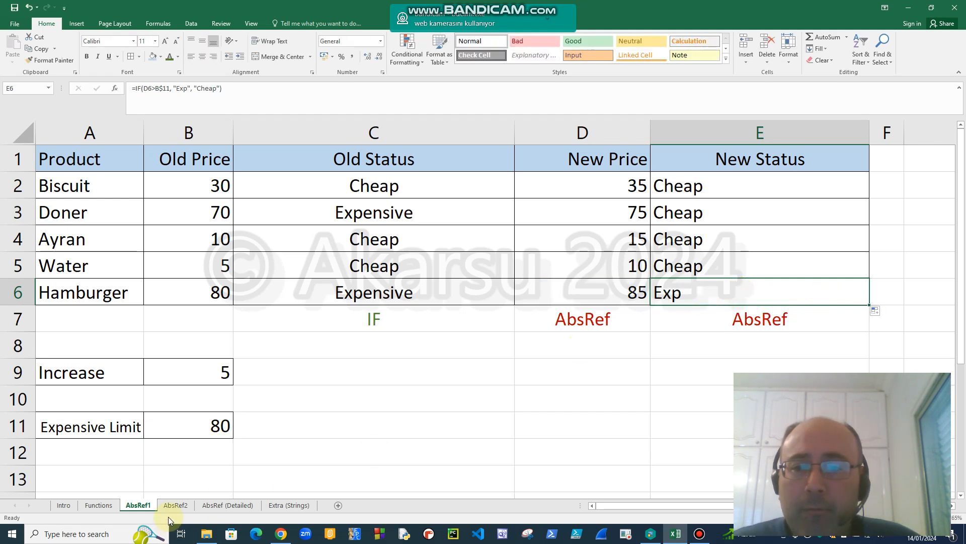
Switch to the AbsRef2 sheet and clear the existing grade counts in D2:D7.
left_click(175, 508)
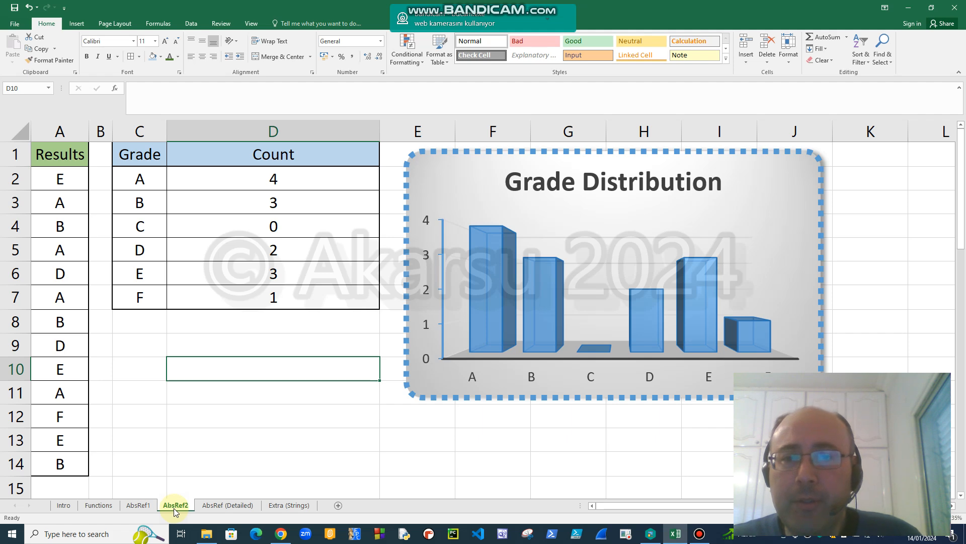
left_click(275, 178)
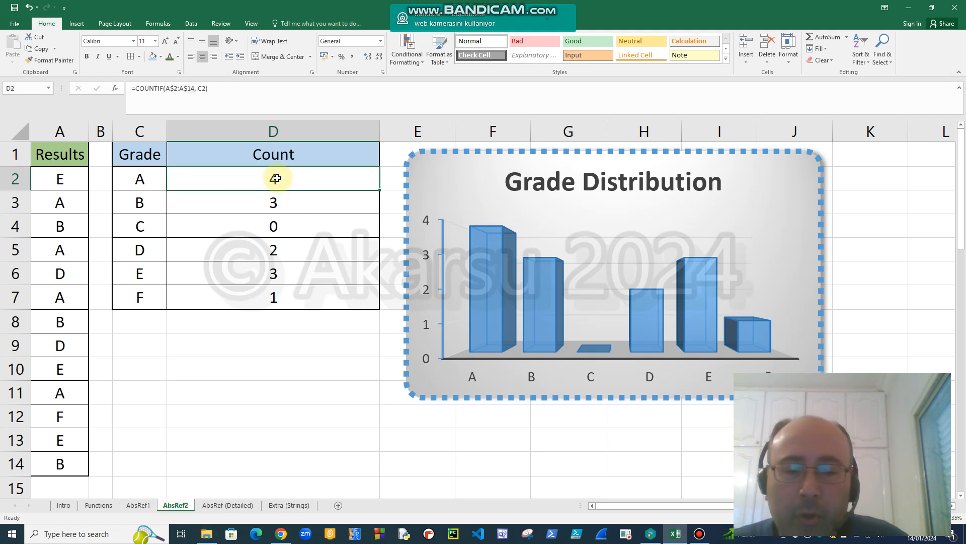
key("shift+Down")
key("shift+Down")
key("shift+Down")
key("shift+Down")
key("shift+Down")
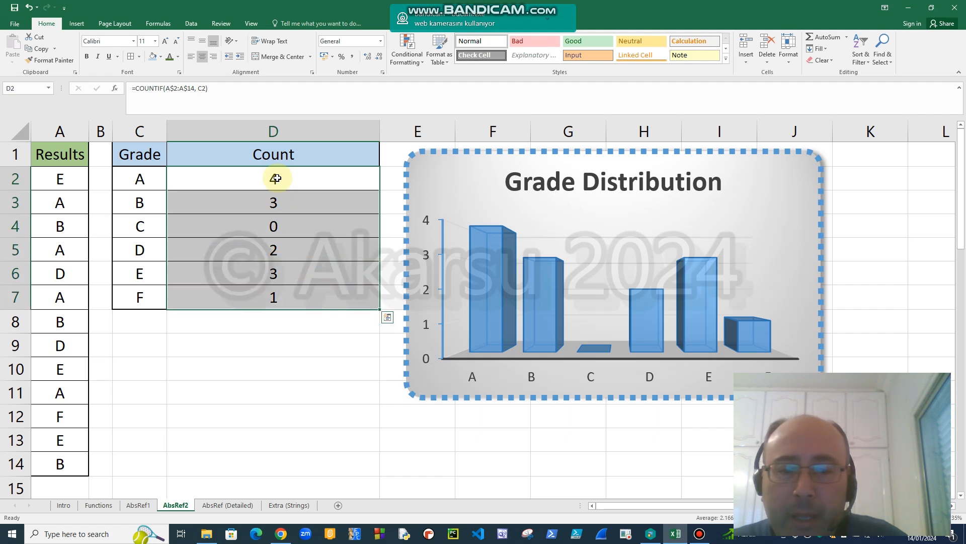
key("Delete")
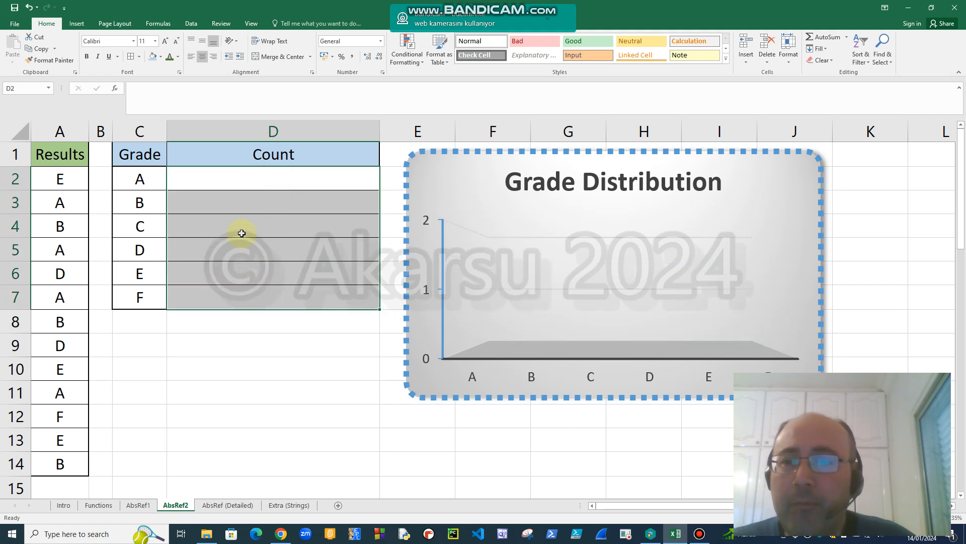
Start a COUNTIF formula in D2 with the Results cells A2:A14 as its range.
left_click(279, 178)
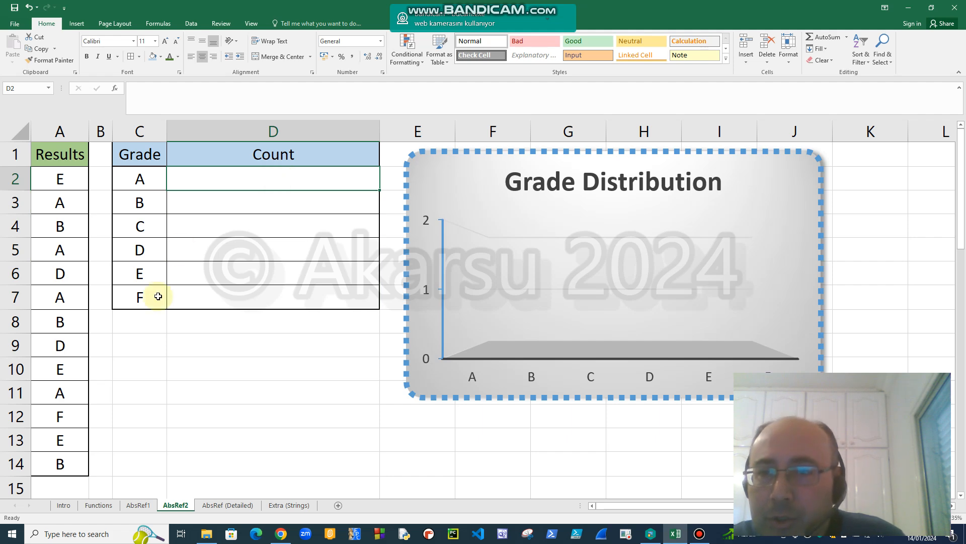
left_click_drag(37, 180, 52, 462)
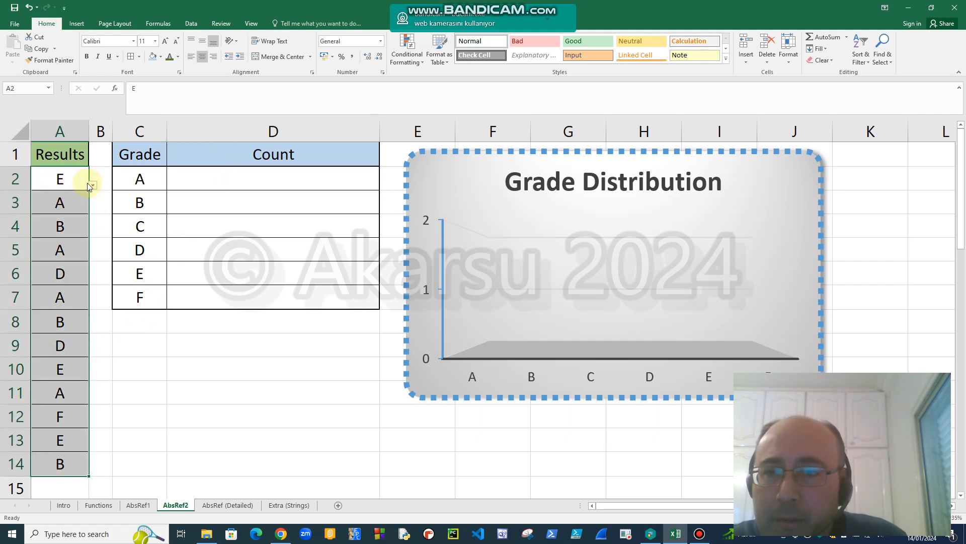
left_click(234, 183)
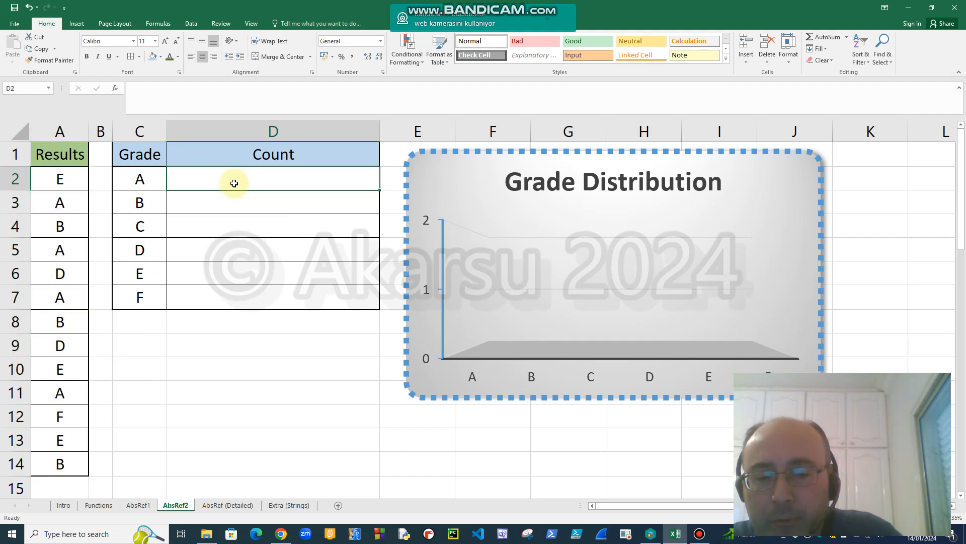
type("=co")
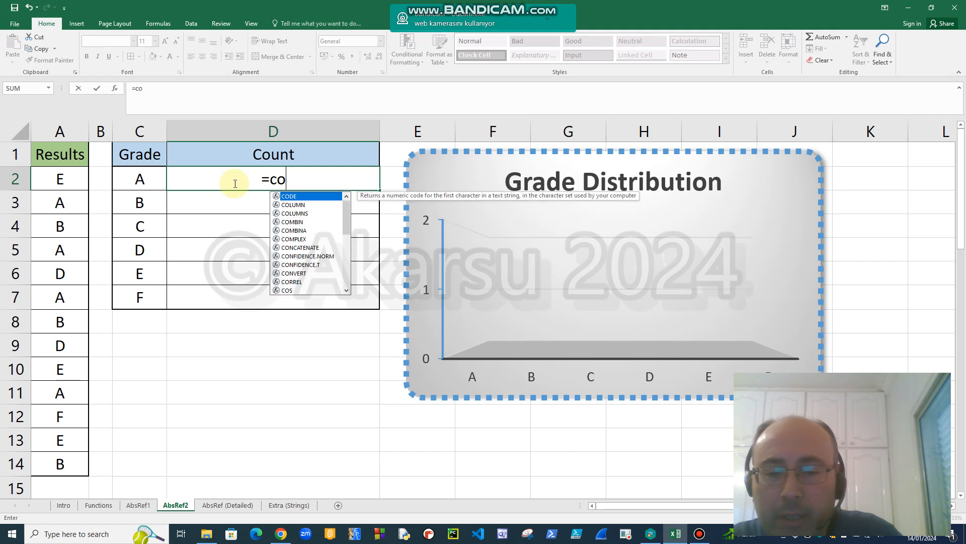
type("unti")
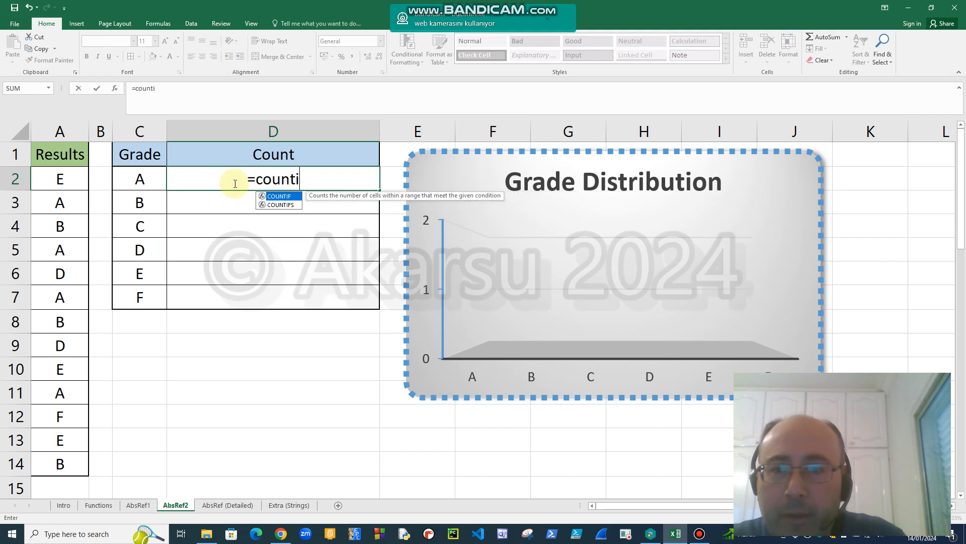
double_click(280, 198)
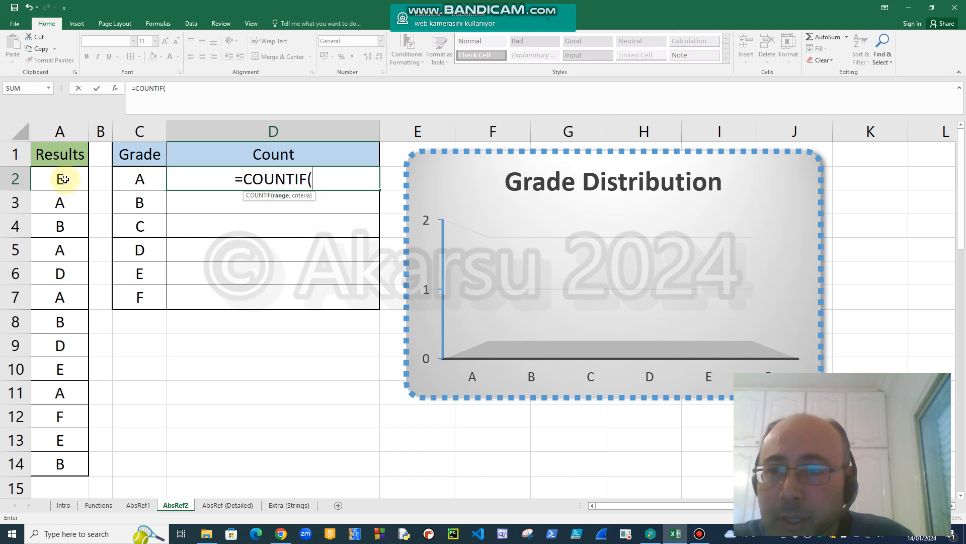
left_click_drag(63, 179, 59, 466)
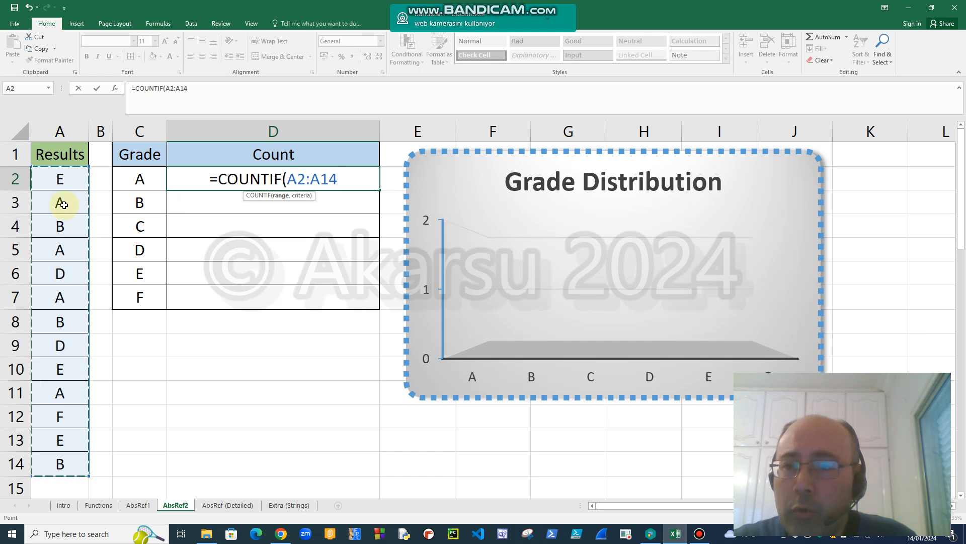
Lock the range's rows and add grade cell C2 as the criterion so D2 contains =COUNTIF(A$2:A$14, C2).
left_click(297, 179)
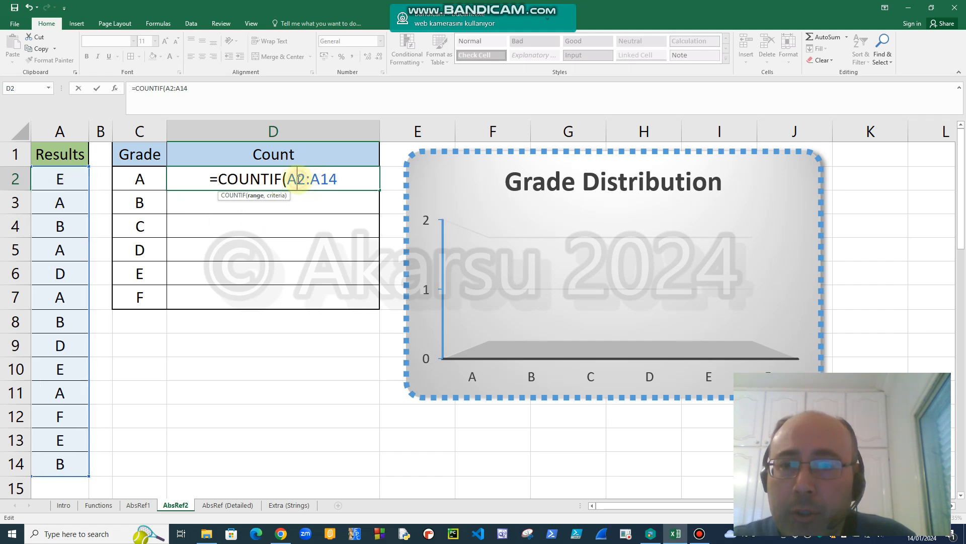
type("$")
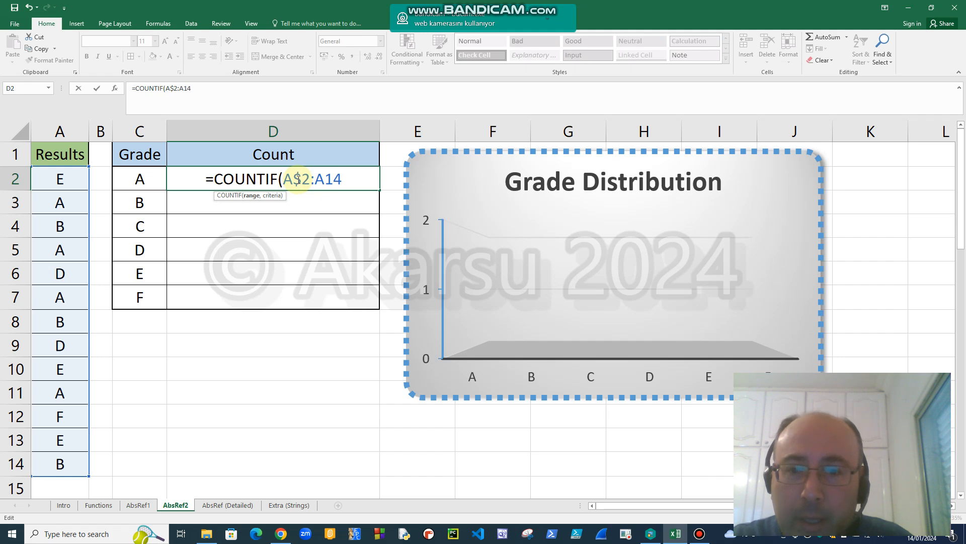
type("$")
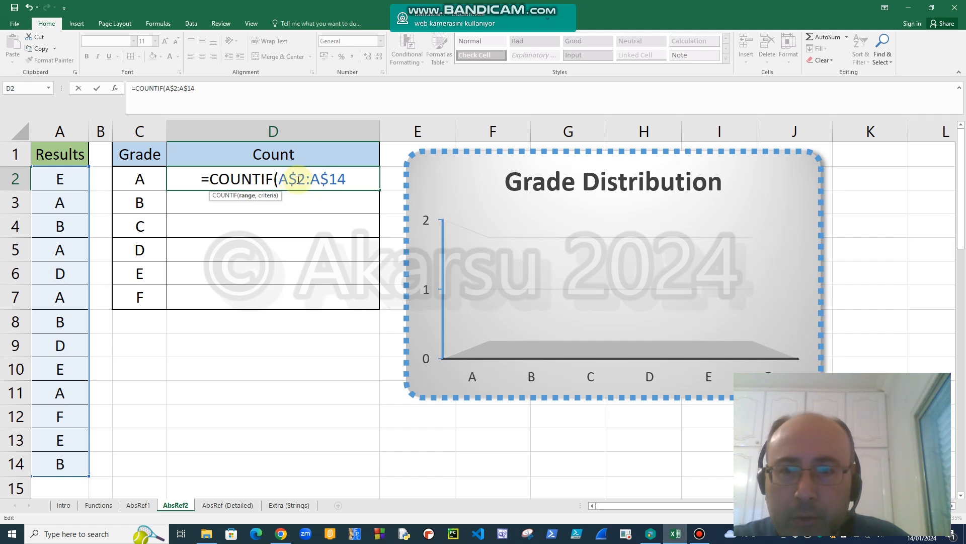
type(",")
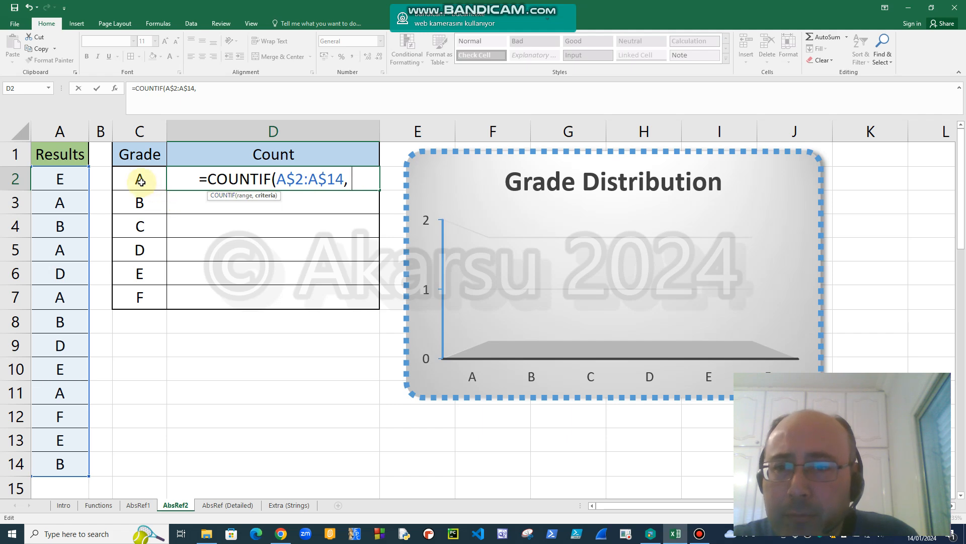
left_click(141, 181)
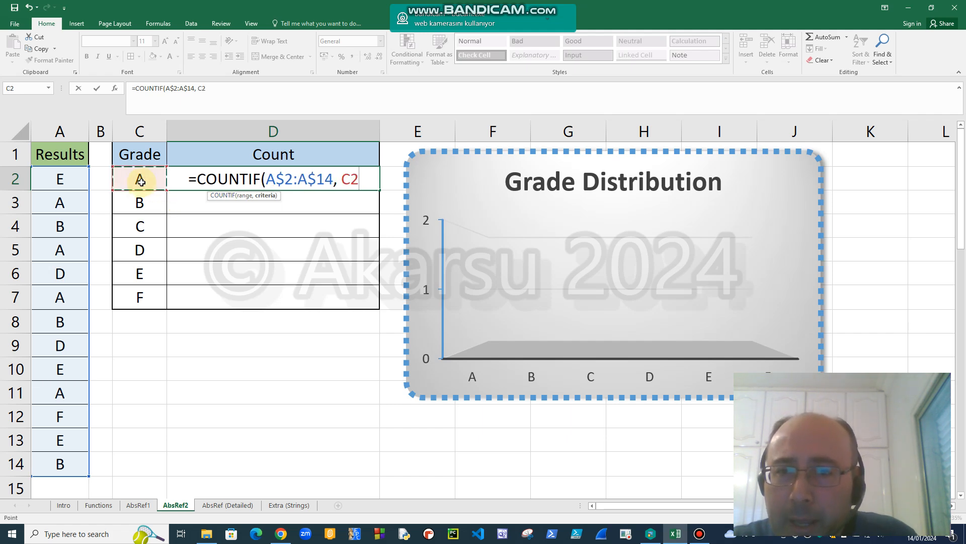
type(")")
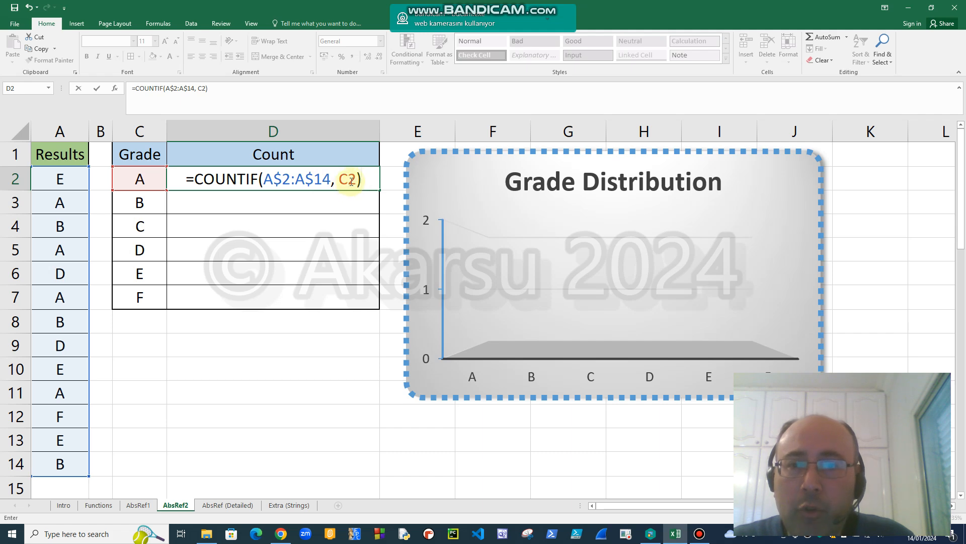
key("Return")
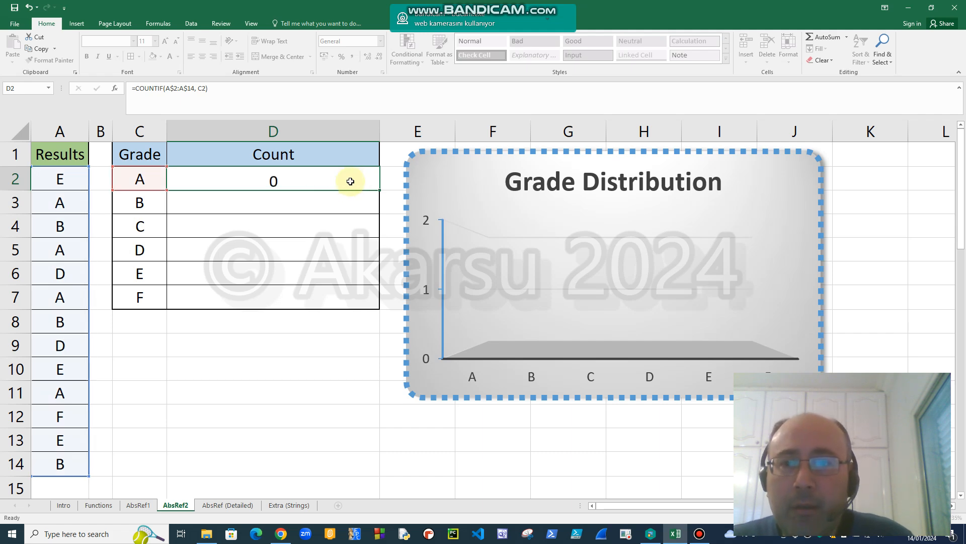